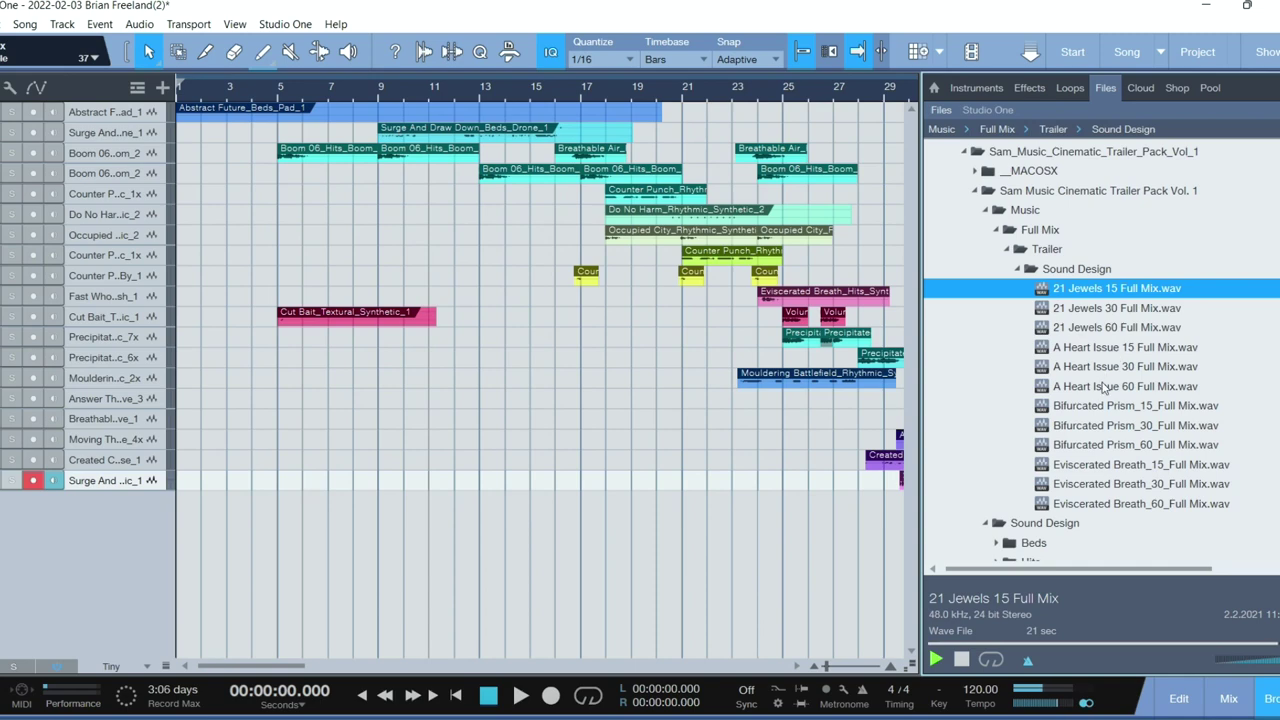
# Preview the 15-second full mixes of A Heart Issue, Bifurcated Prism and Eviscerated Breath from the trailer Sound Design folder
pyautogui.click(1108, 350)
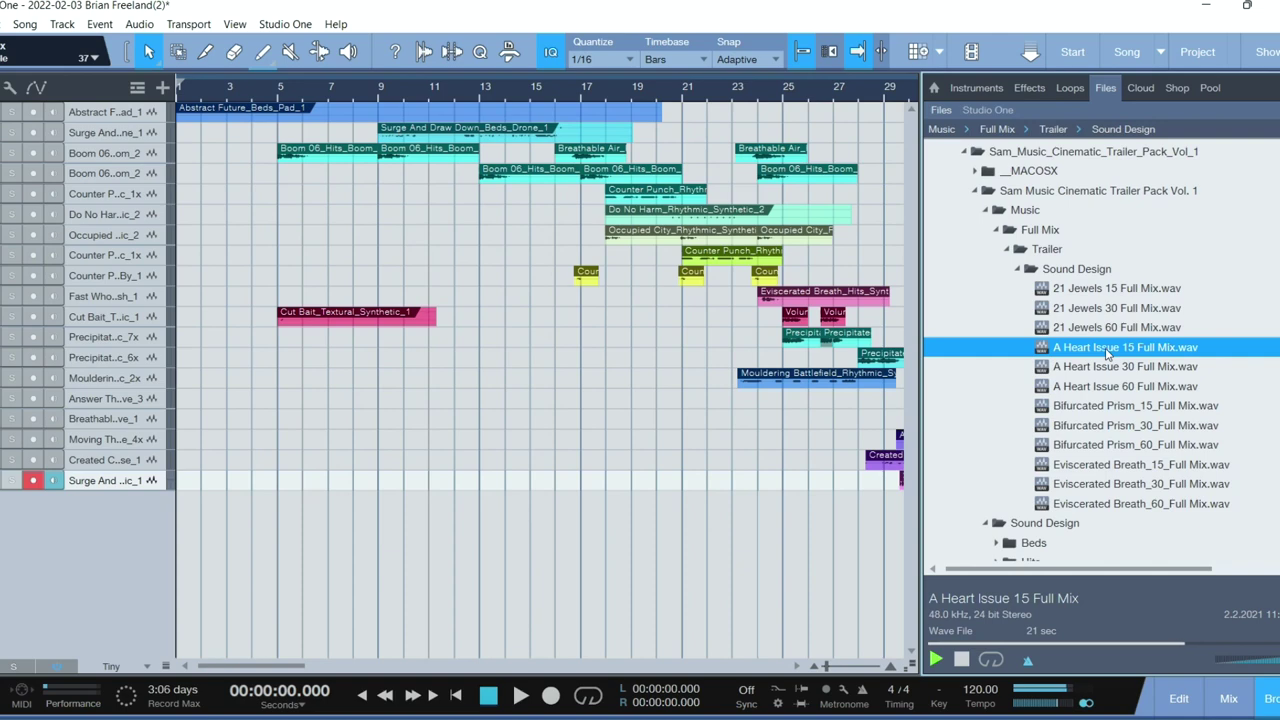
pyautogui.click(1104, 408)
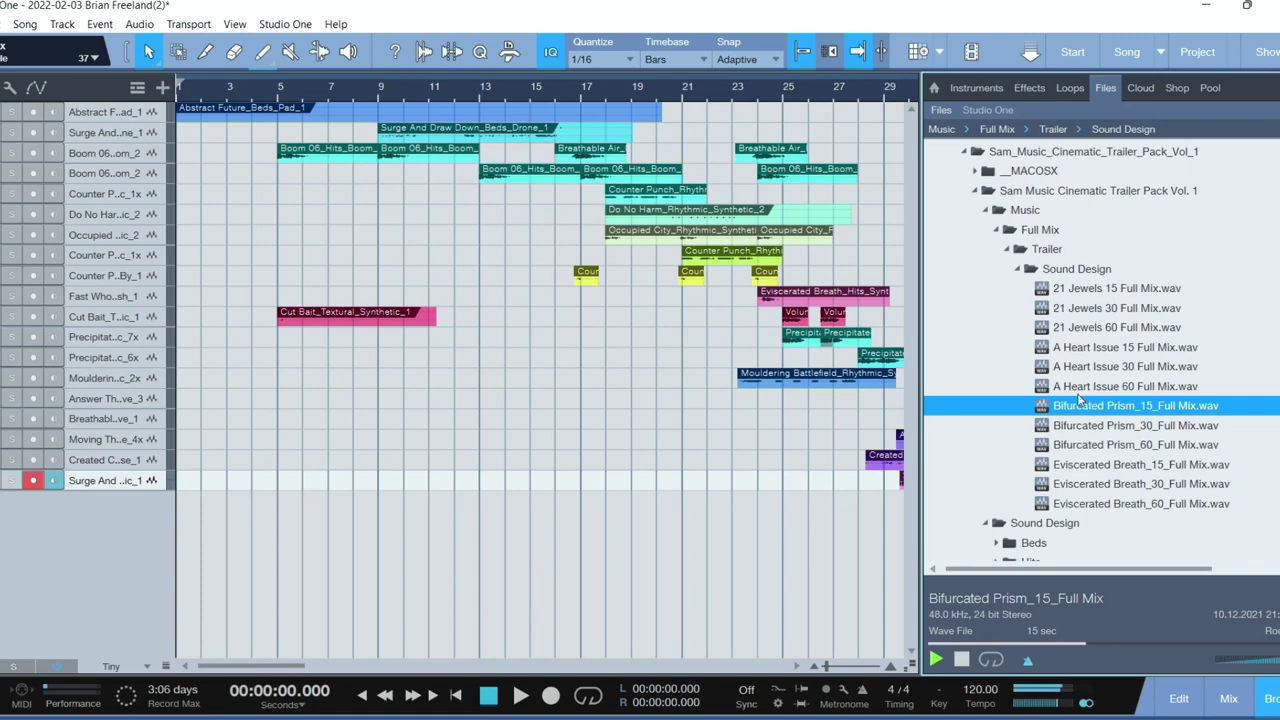
pyautogui.click(1110, 466)
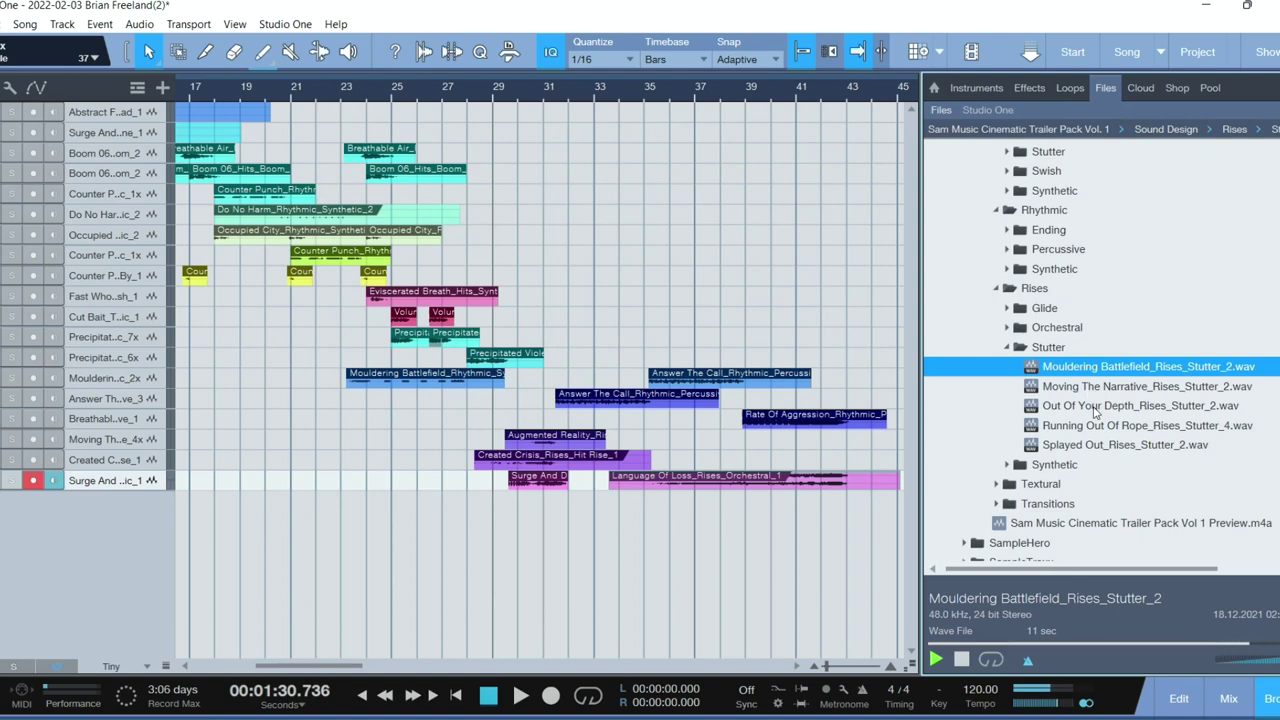
# Open the Synthetic folder under Rises and preview Loosing Magnetic North_Rises_Hit Rise_2.wav
pyautogui.doubleClick(1068, 465)
pyautogui.click(1073, 506)
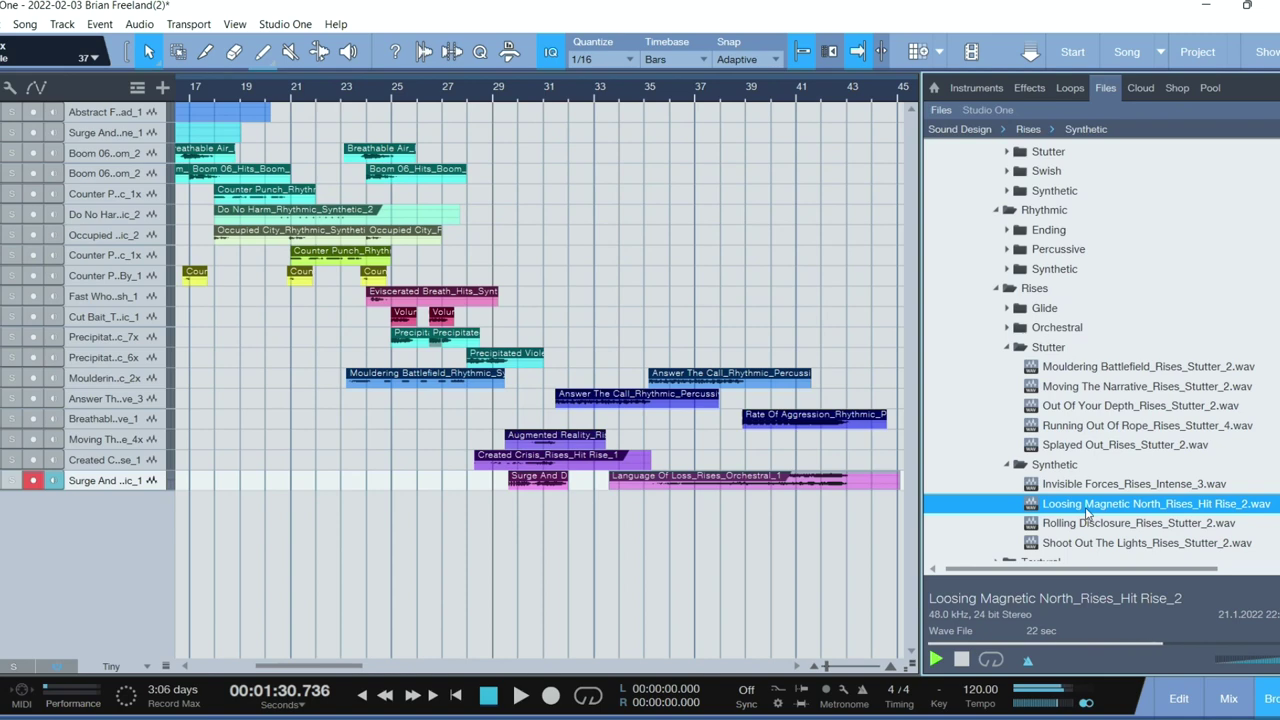
# Open the Transitions folder and preview Created Crisis_Transitions_Fly By_1x and Answer The Call_Transitions_Power Down_1
pyautogui.scroll(-1, 1088, 512)
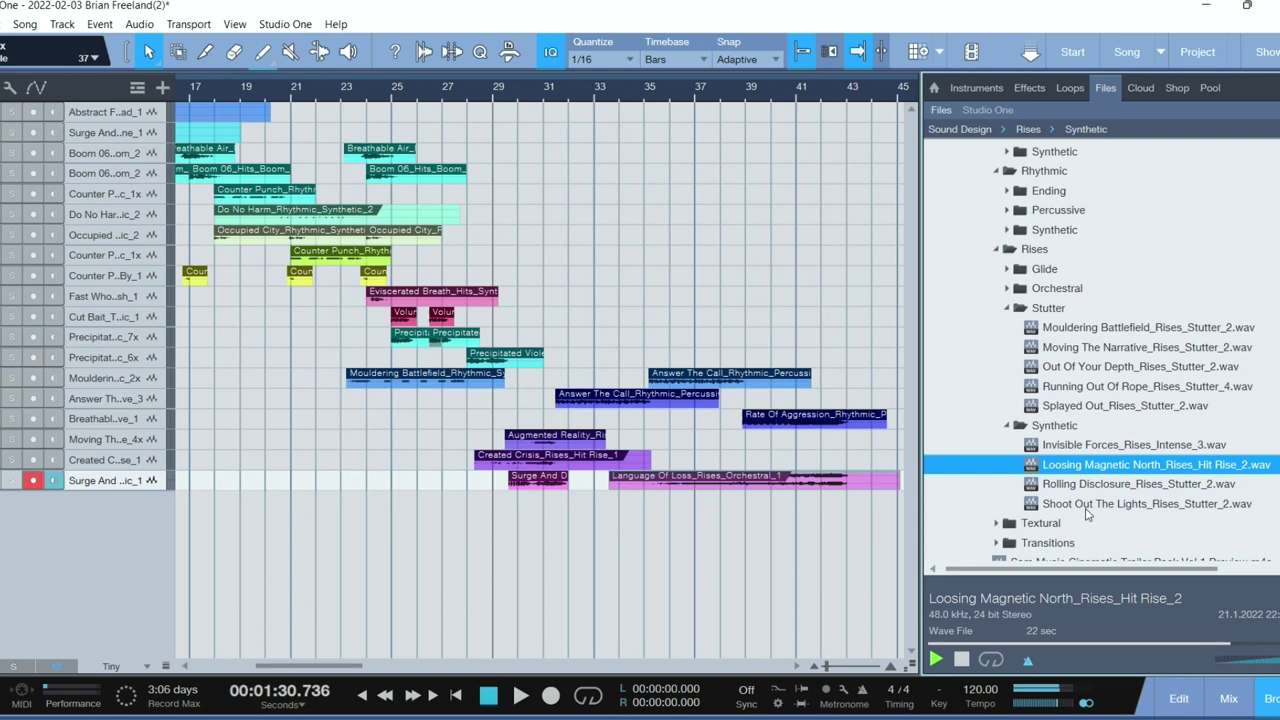
pyautogui.scroll(-1, 1088, 512)
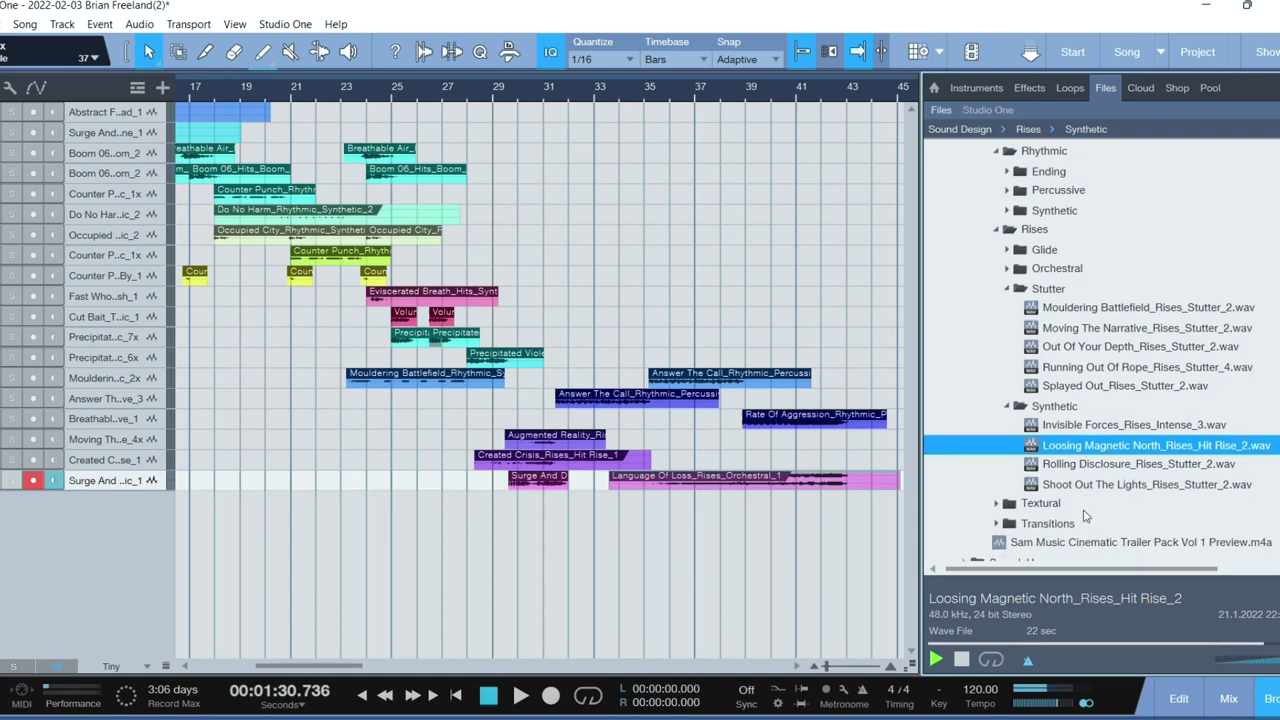
pyautogui.click(1050, 525)
pyautogui.scroll(-3, 1060, 525)
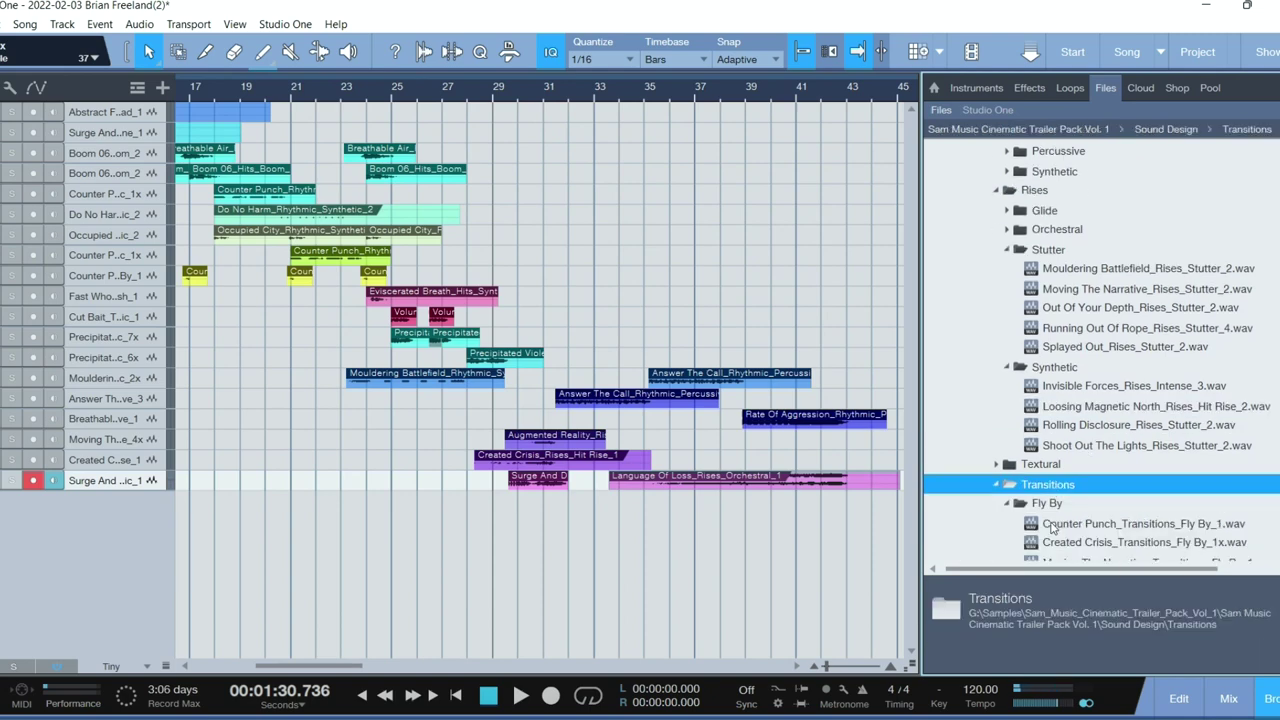
pyautogui.click(1104, 488)
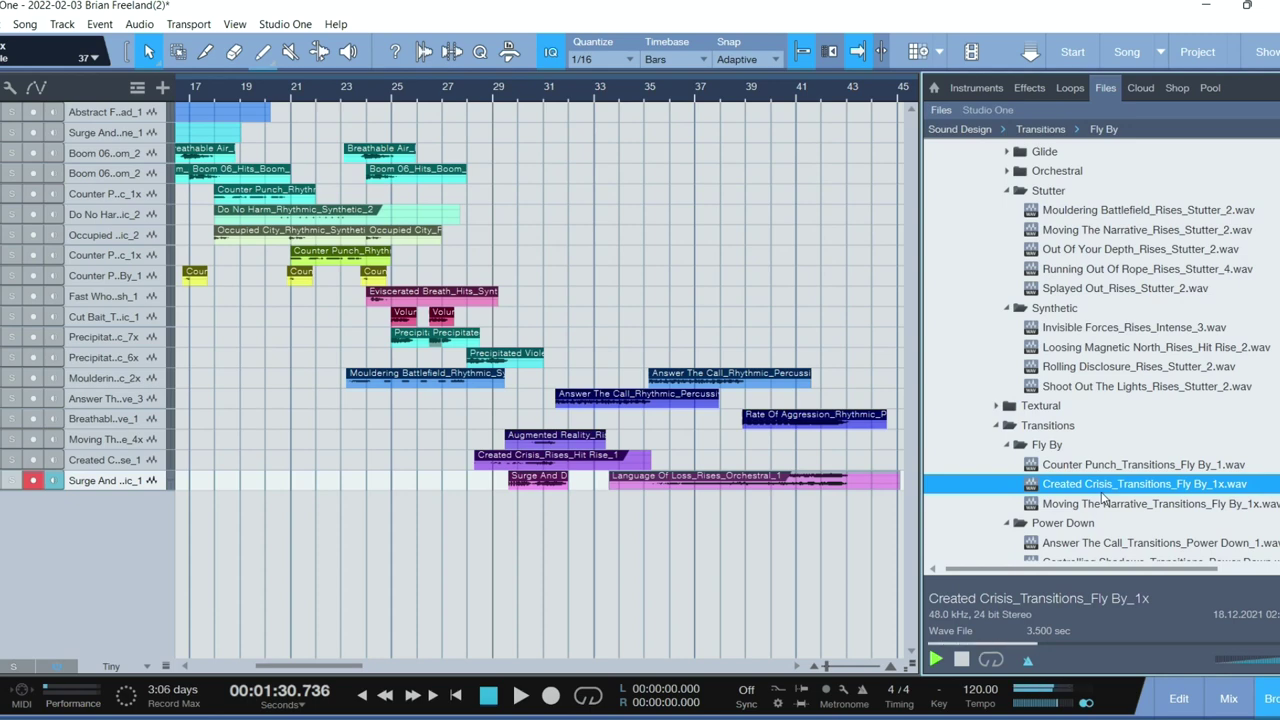
pyautogui.click(1100, 543)
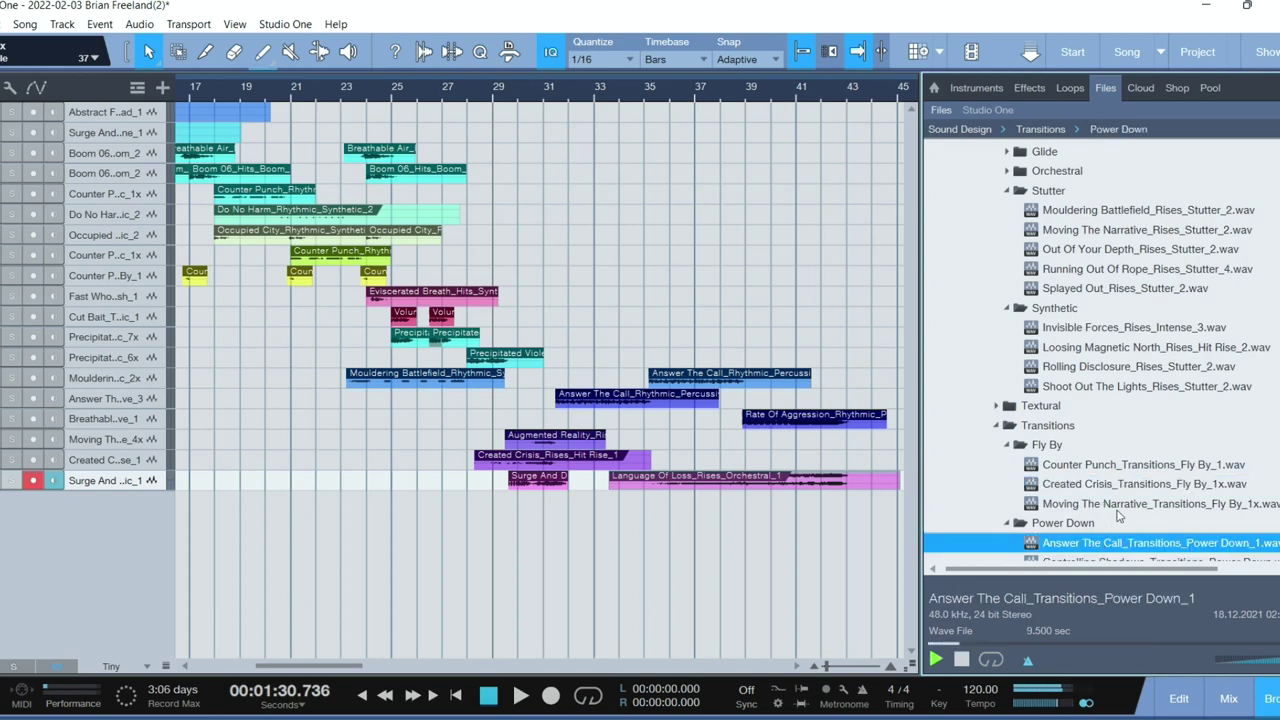
# Preview the transitions Destabilize the West_Transitions_Suck Back_1 and Fast Whoosh B_Transitions_Whoosh_1
pyautogui.scroll(-5, 1118, 515)
pyautogui.scroll(-1, 1118, 513)
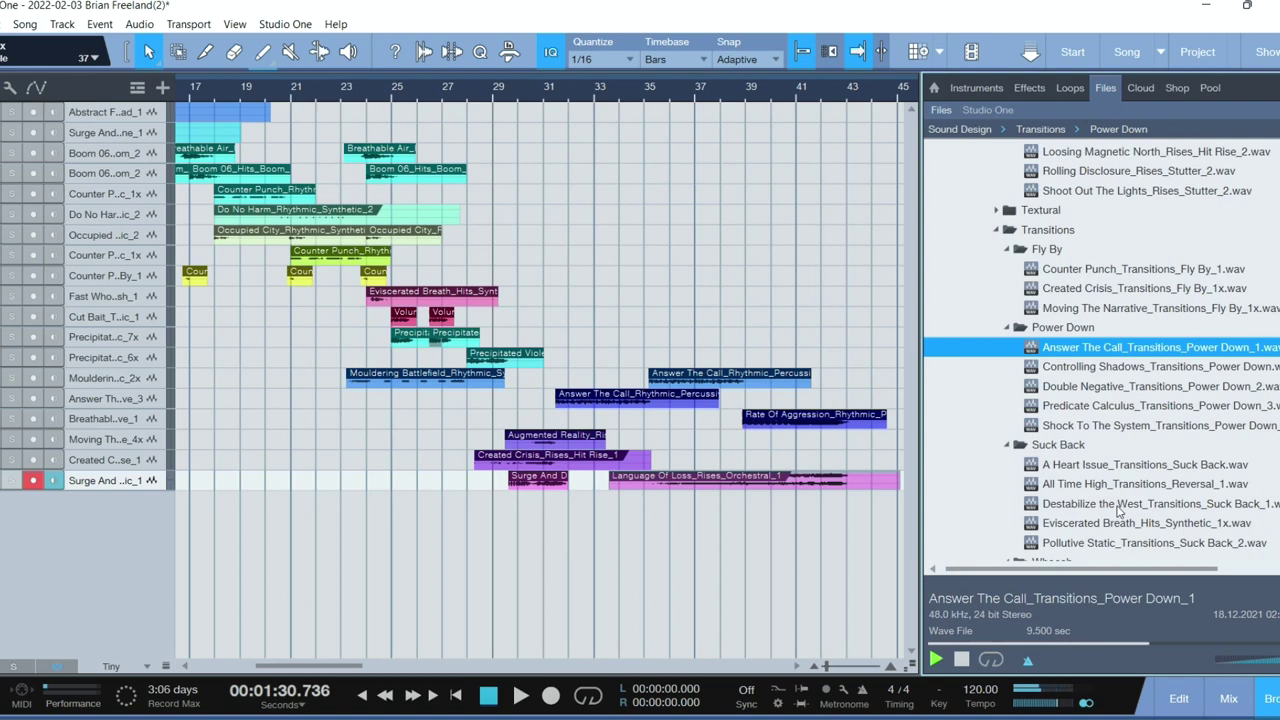
pyautogui.click(1118, 511)
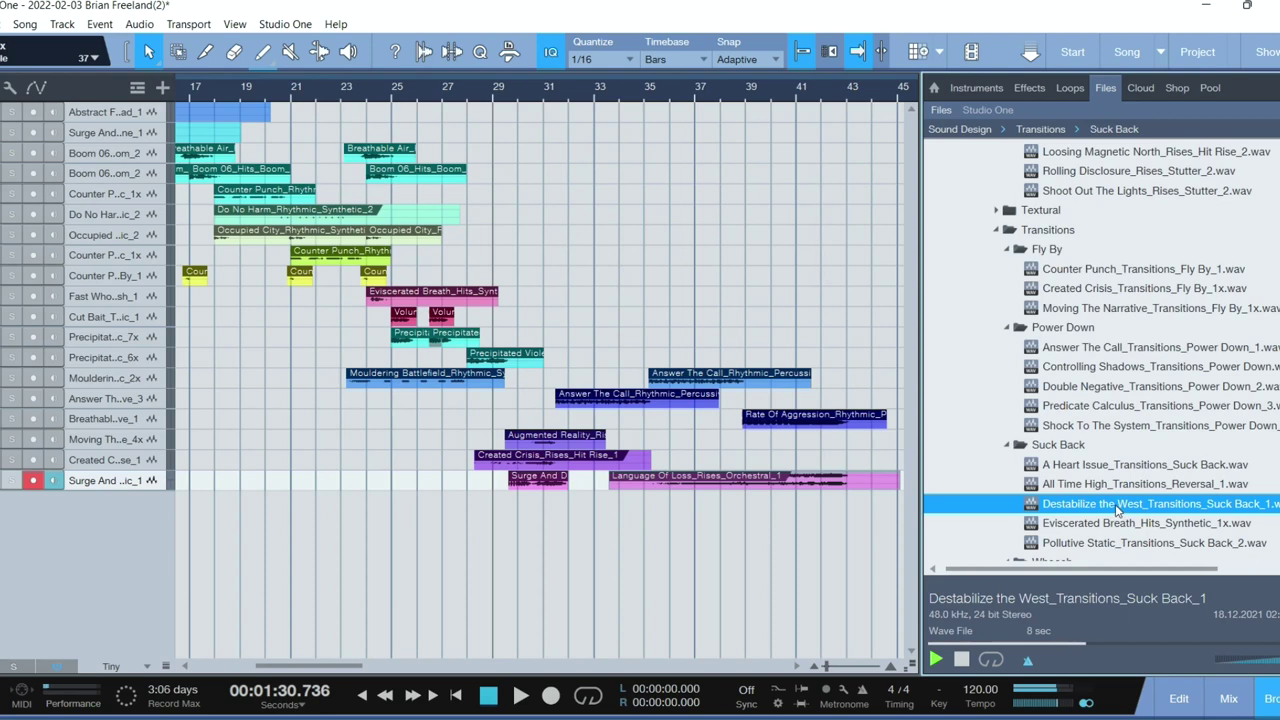
pyautogui.scroll(-5, 1118, 511)
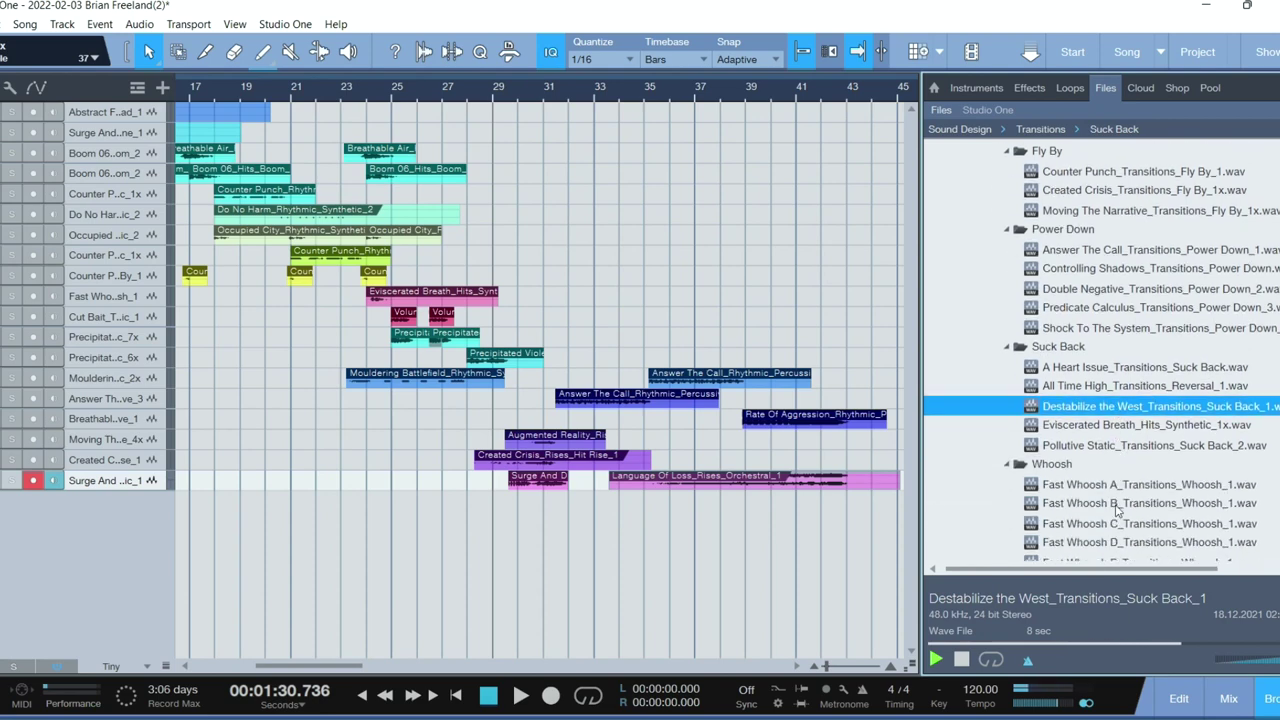
pyautogui.click(1118, 505)
# Open the Textural folder and preview Cut Bait_Textural_Synthetic_1 and the organic Loosing Magnetic North_30_Textural_Organic_30sec
pyautogui.scroll(8, 1118, 511)
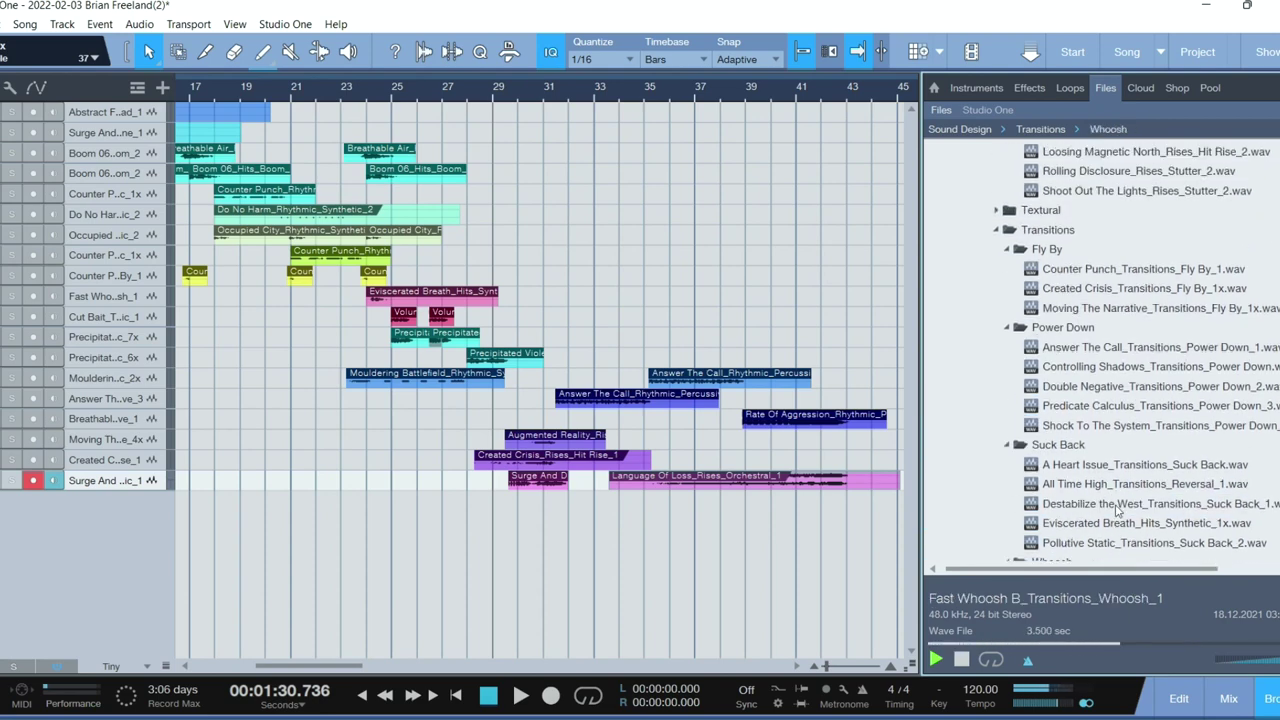
pyautogui.click(1010, 348)
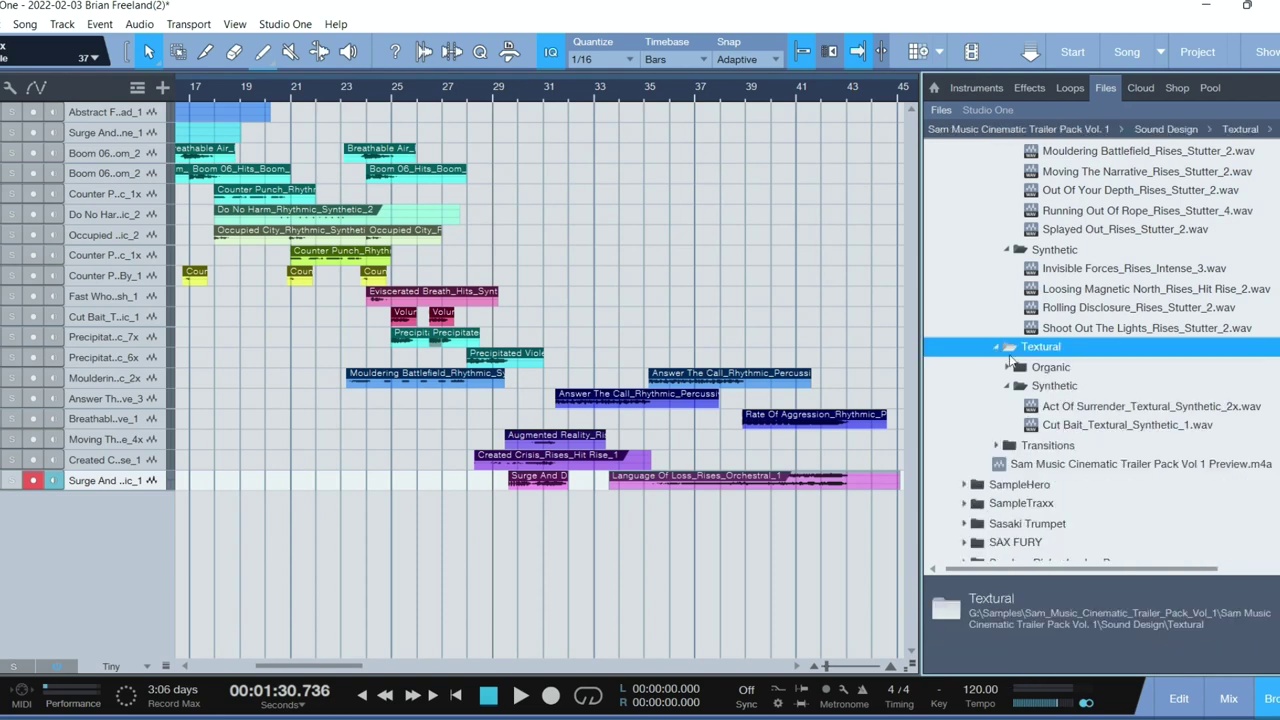
pyautogui.click(1065, 426)
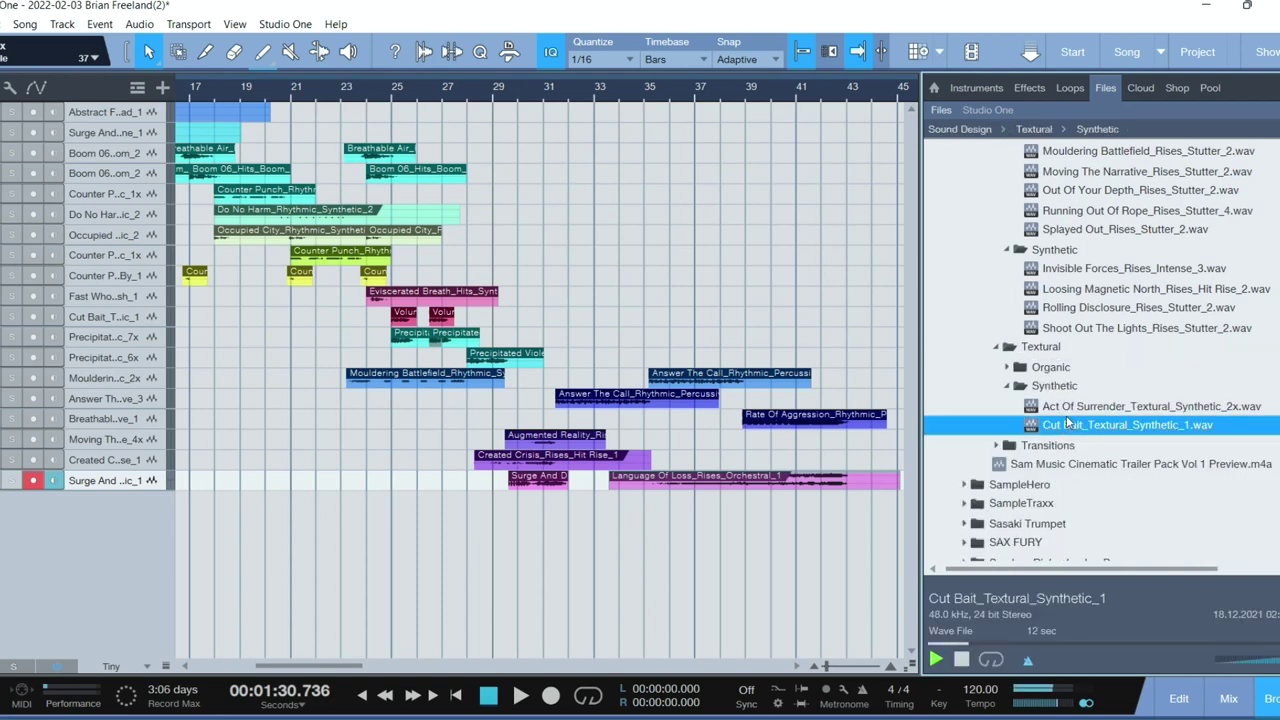
pyautogui.click(1008, 370)
pyautogui.click(1075, 428)
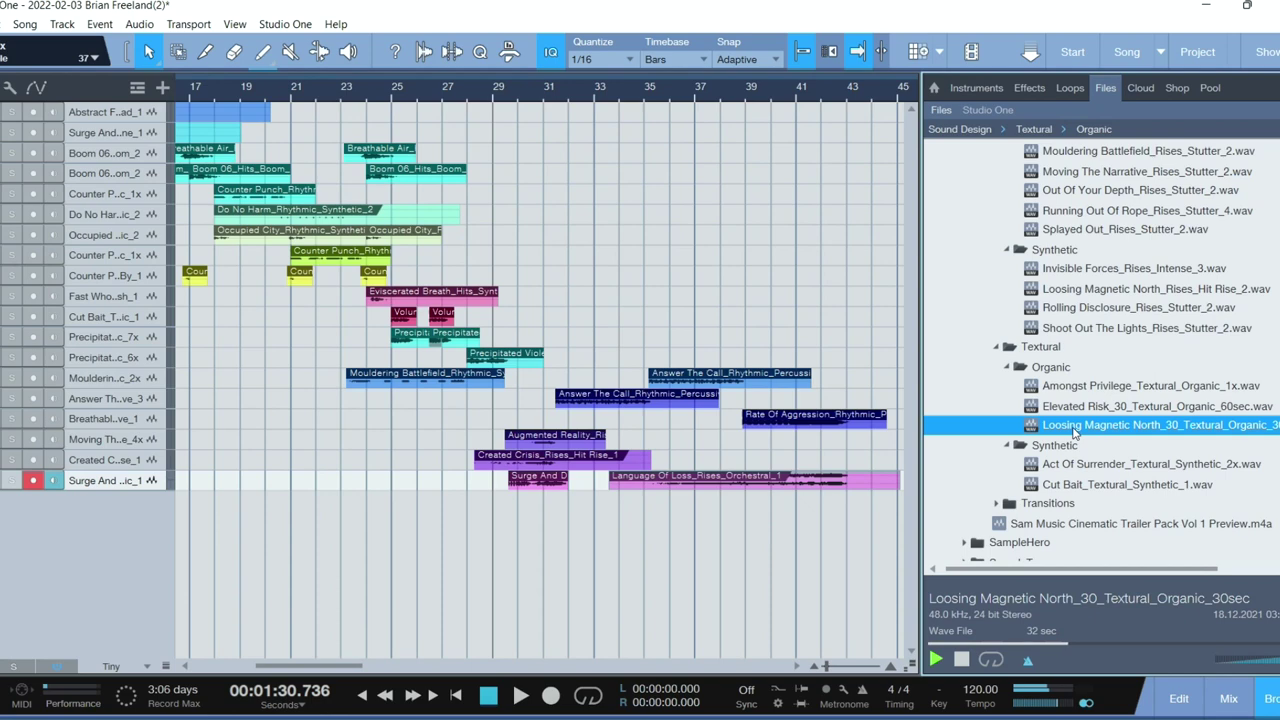
# Stop the running preview and audition A Heart Issue_Rises_Orchestral_1x.wav from the Orchestral folder under Rises
pyautogui.scroll(1, 1075, 432)
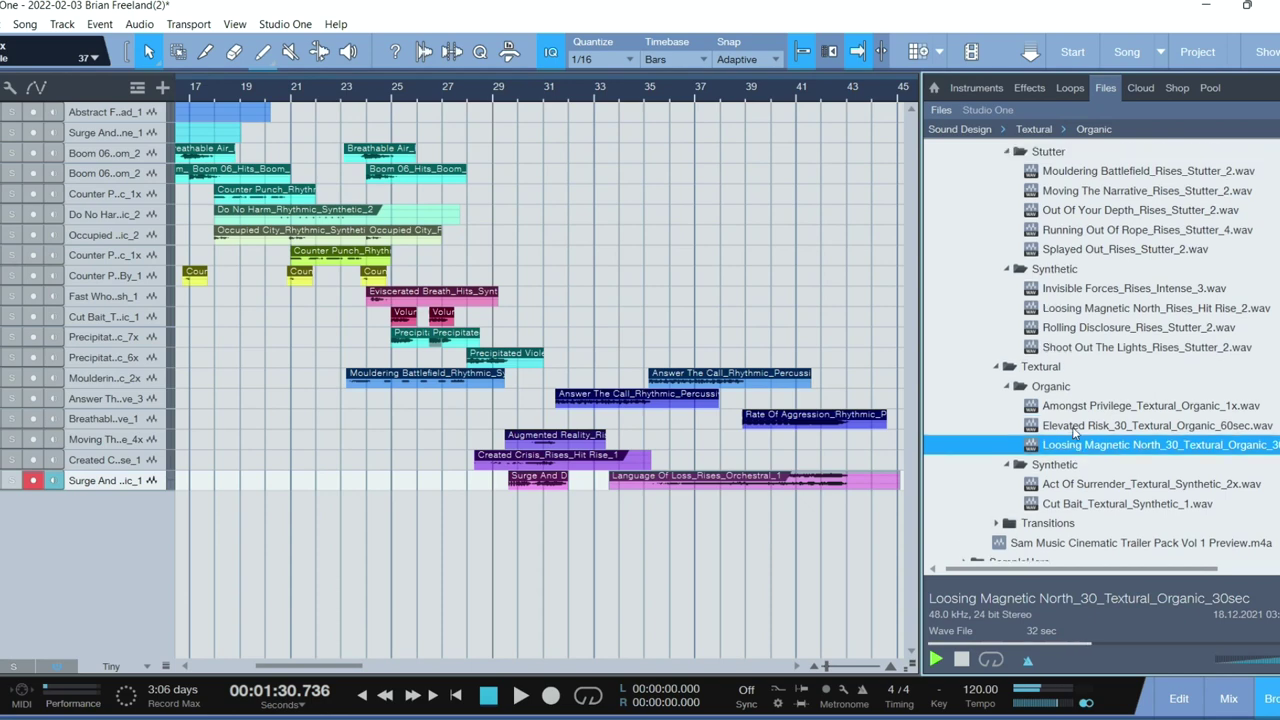
pyautogui.scroll(2, 1075, 432)
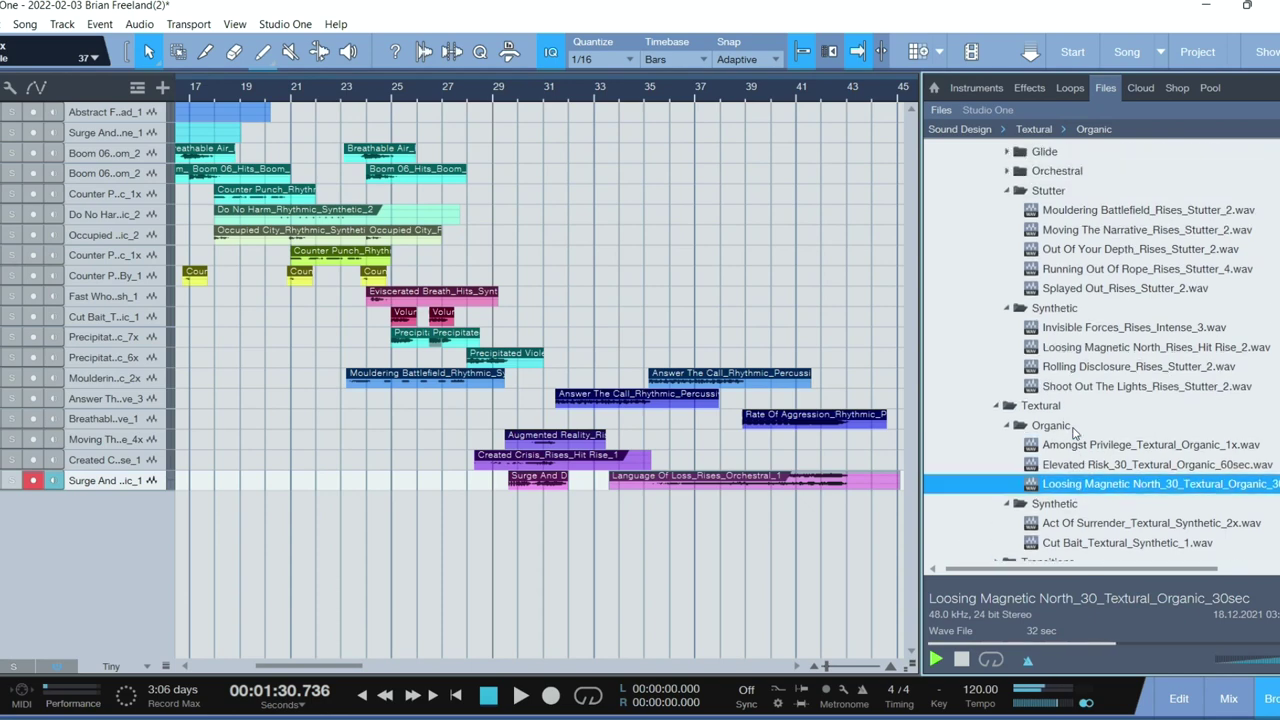
pyautogui.scroll(4, 1075, 430)
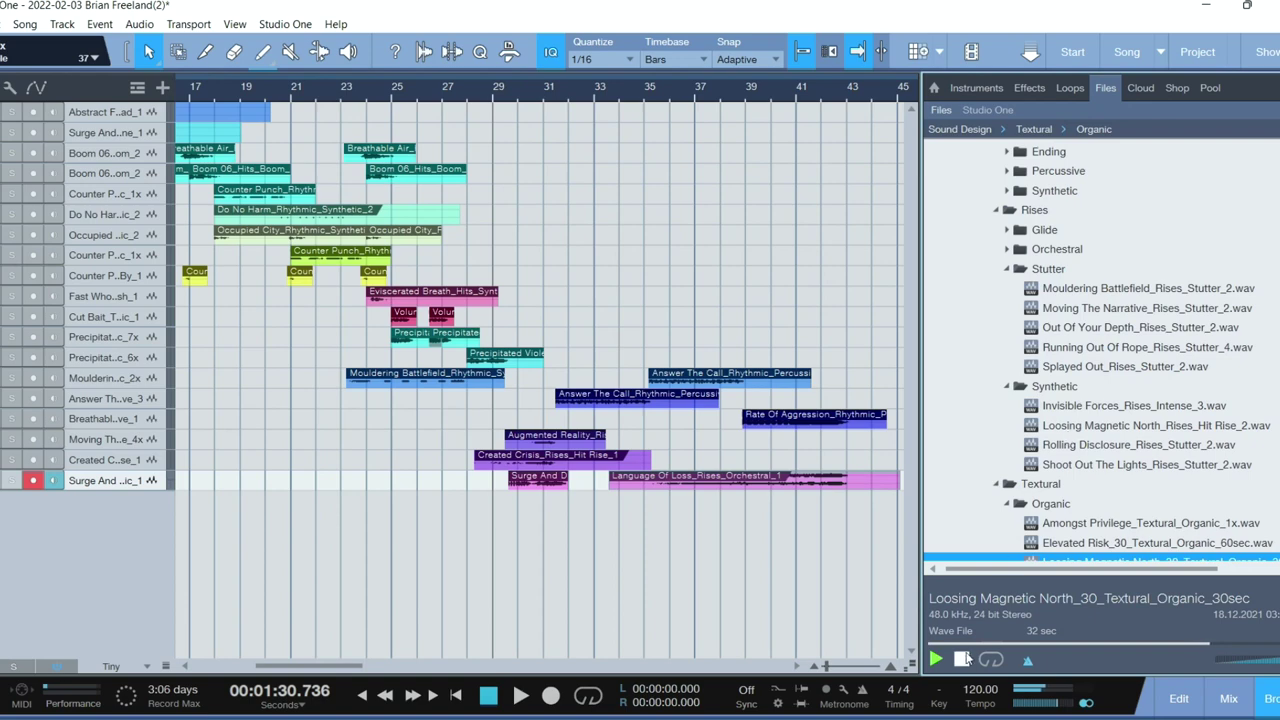
pyautogui.click(966, 659)
pyautogui.doubleClick(1044, 250)
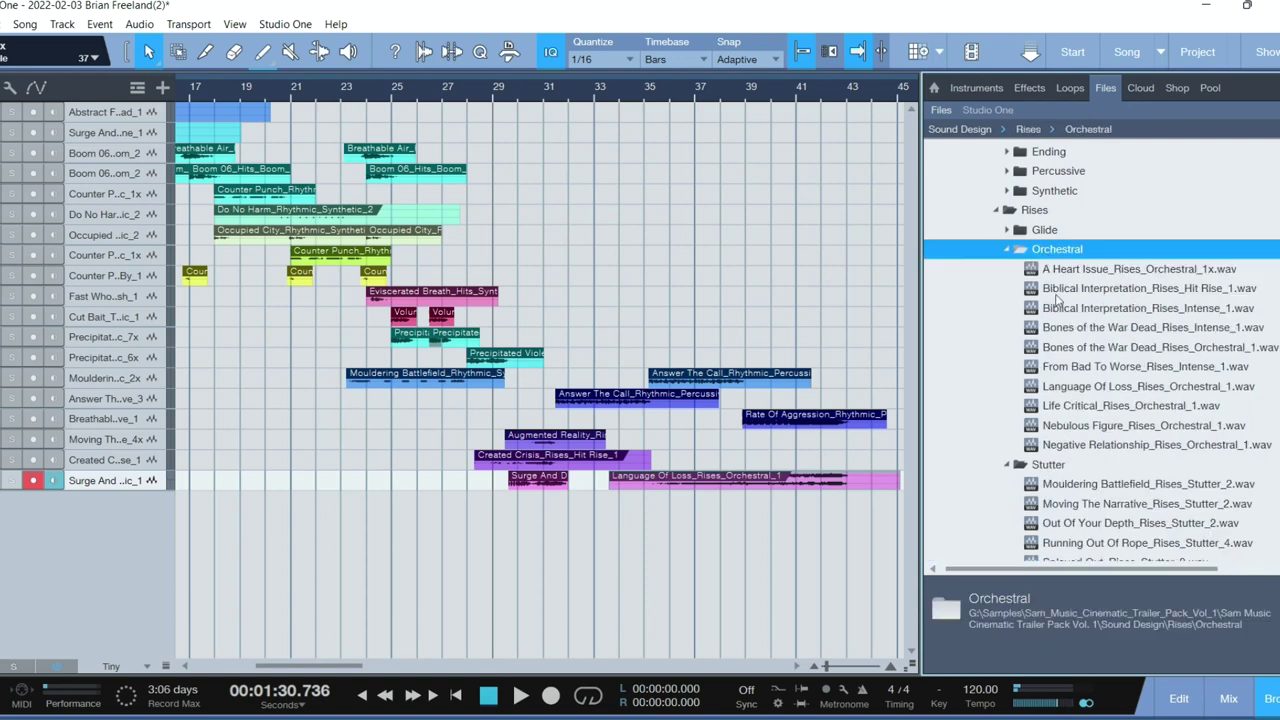
pyautogui.click(1045, 268)
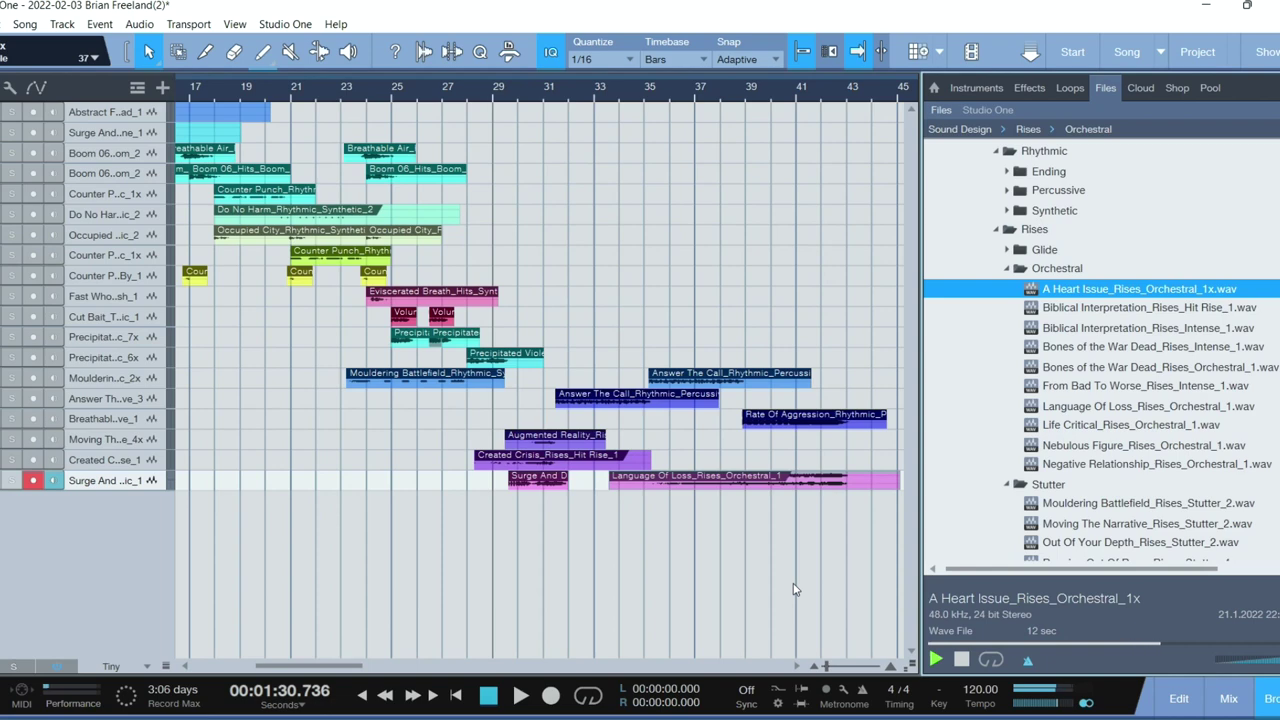
# Open the Synthetic folder under Rhythmic and preview Mouldering Battlefield_Rhythmic_Synthetic_2x and Counter Punch_Rhythmic_Synthetic_1x
pyautogui.scroll(1, 1148, 338)
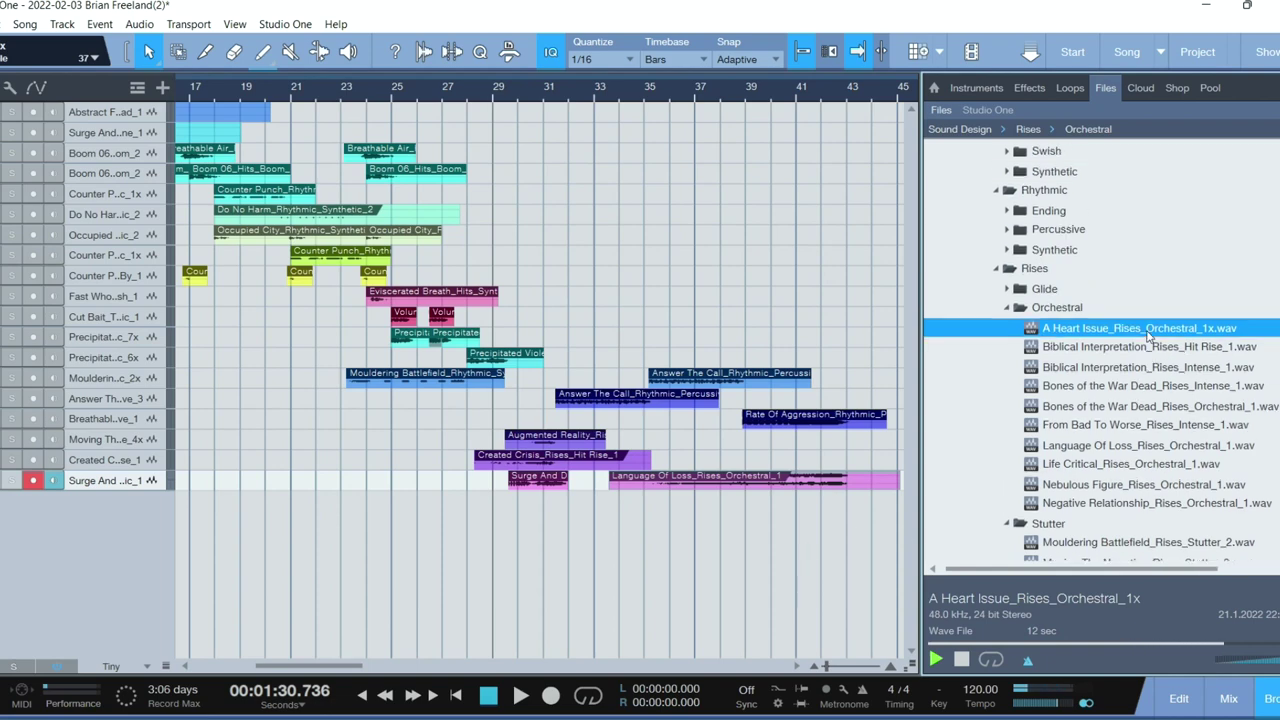
pyautogui.doubleClick(1062, 250)
pyautogui.click(1097, 330)
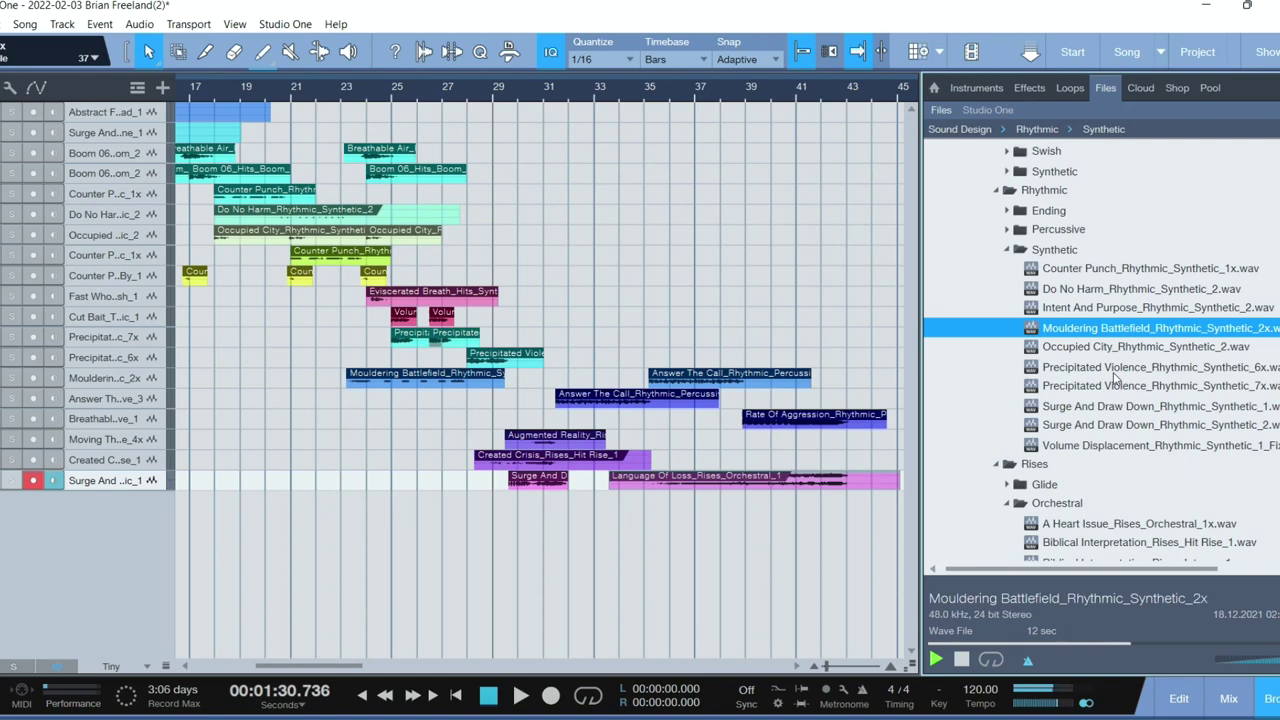
pyautogui.click(1125, 272)
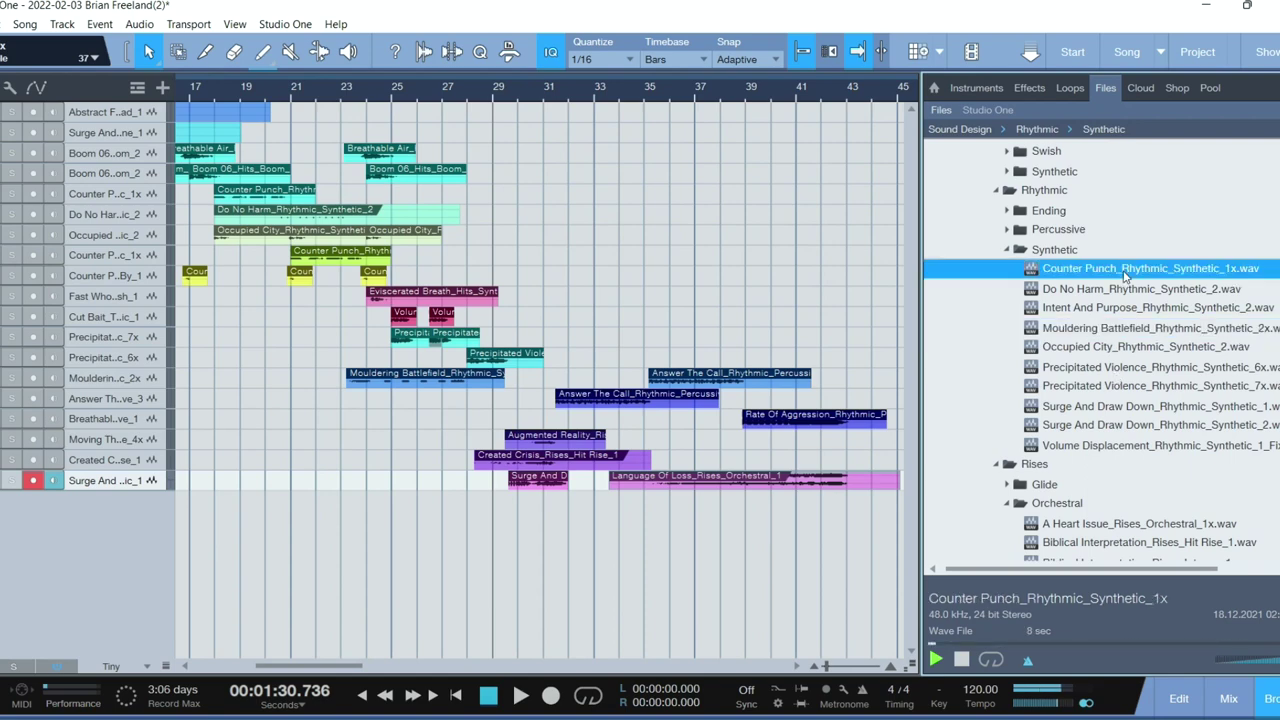
# Open the Percussive folder under Rhythmic and preview Moving The Narrative_Rhythmic_Percussive_2x and Destabilize the West_Rhythmic_Percussive_1x
pyautogui.scroll(2, 1127, 318)
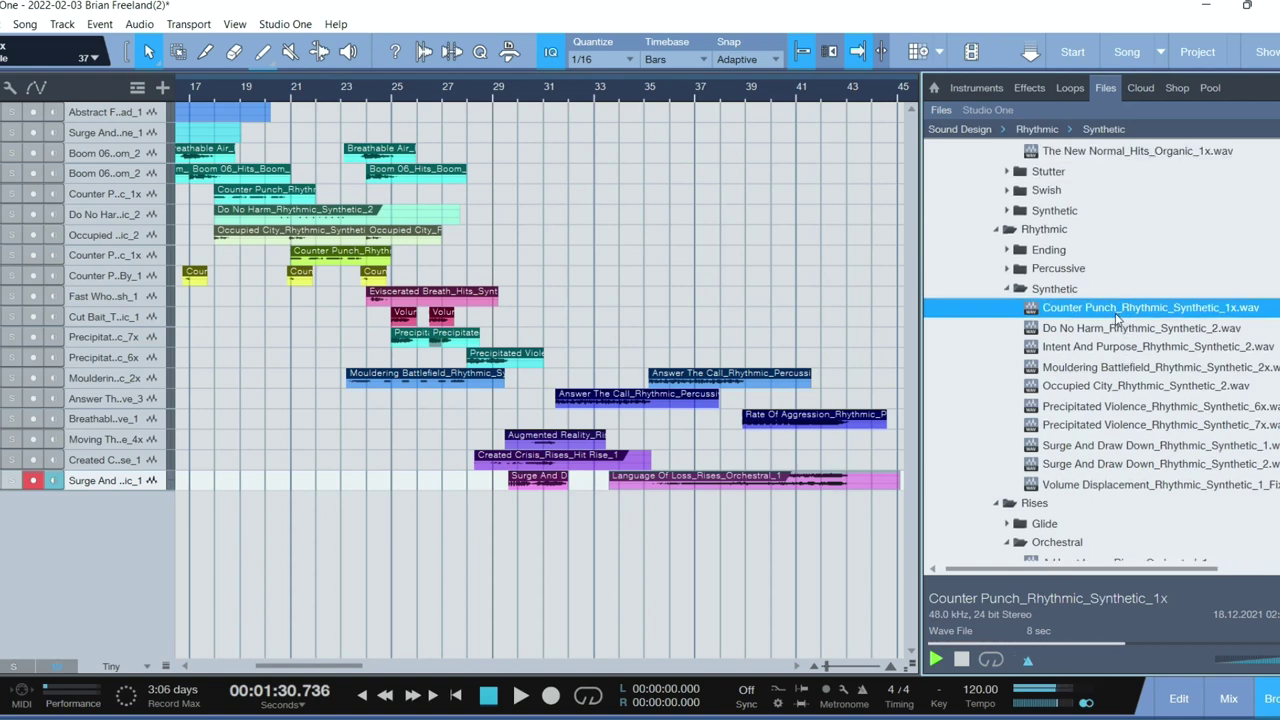
pyautogui.click(1060, 269)
pyautogui.click(1078, 426)
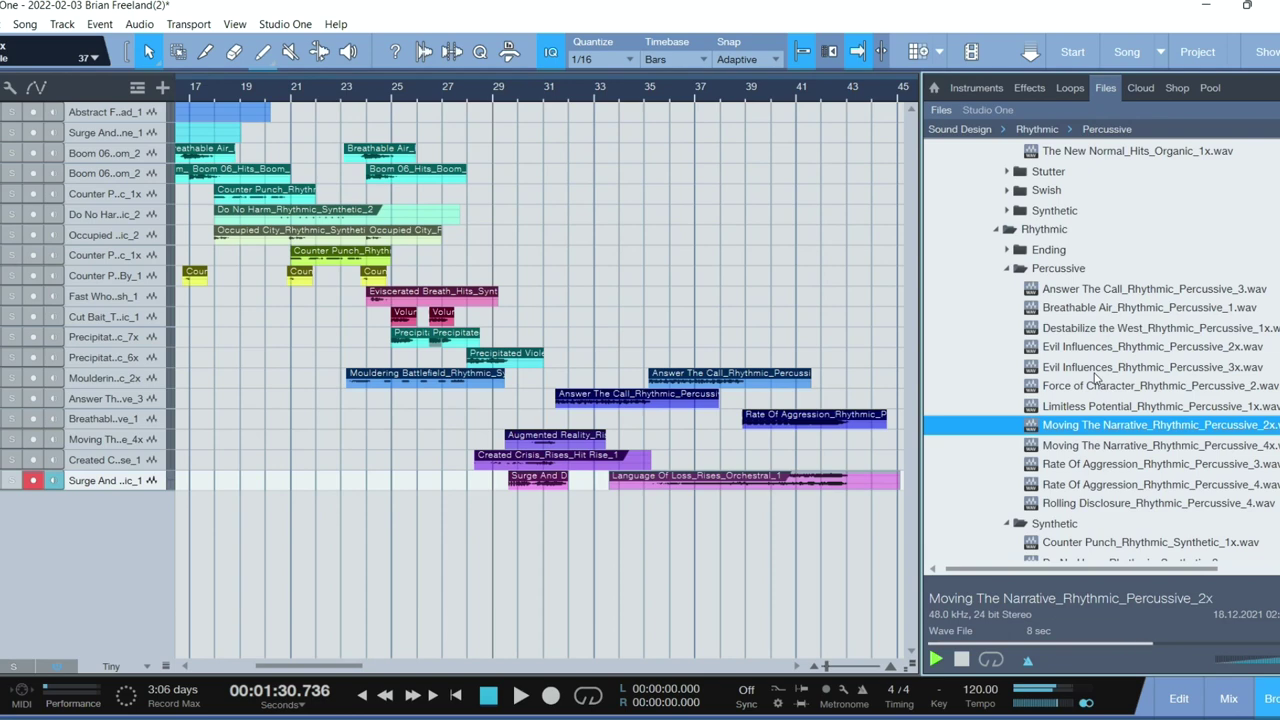
pyautogui.click(1104, 333)
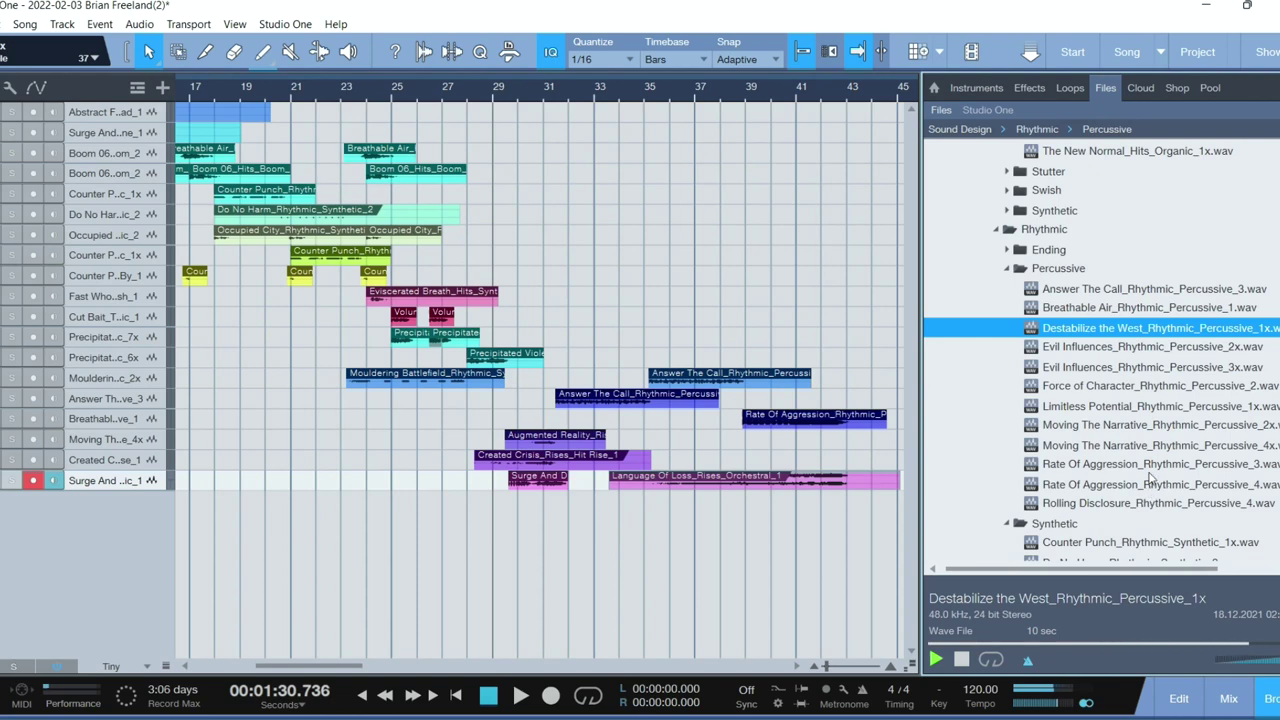
# Open the Synthetic folder under Hits and preview Seminal Moment_Hits_Synthetic_2x.wav
pyautogui.scroll(2, 1150, 478)
pyautogui.scroll(3, 1056, 258)
pyautogui.doubleClick(1064, 312)
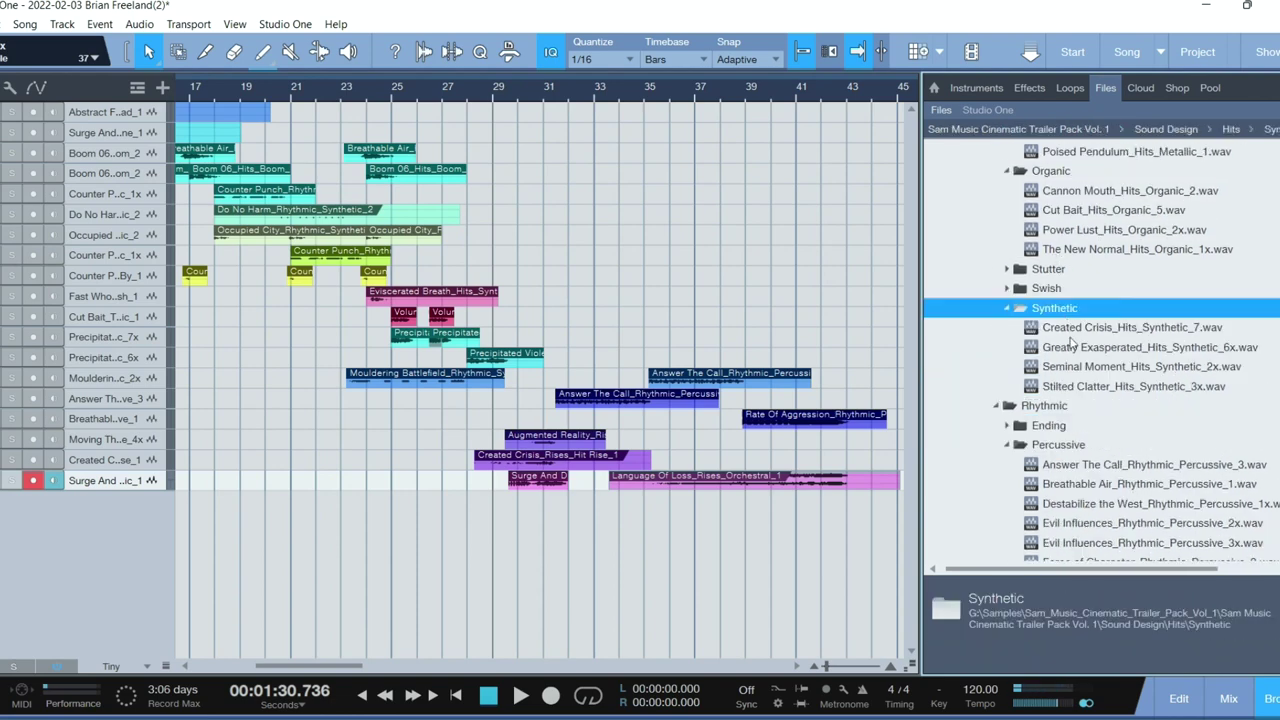
pyautogui.click(1077, 368)
# Preview the hits Power Lust_Hits_Organic_2x.wav and Poised Pendulum_Hits_Metallic_1.wav
pyautogui.scroll(5, 1135, 428)
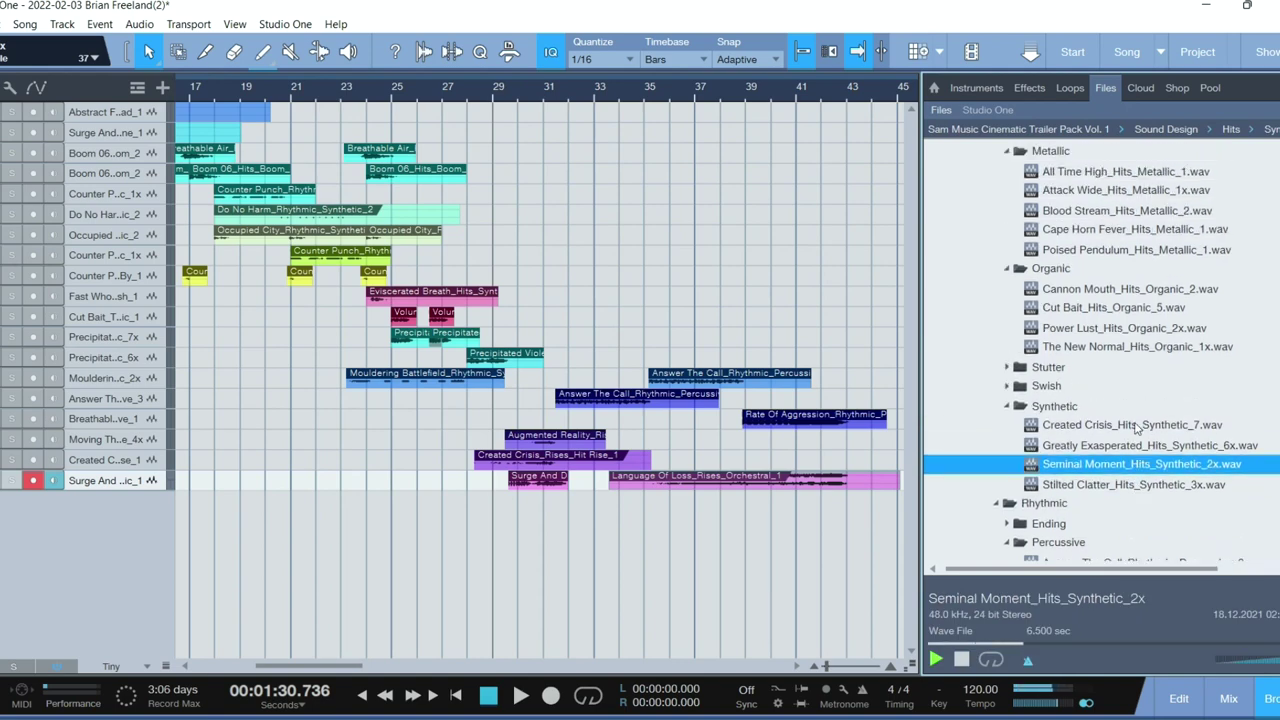
pyautogui.click(1122, 330)
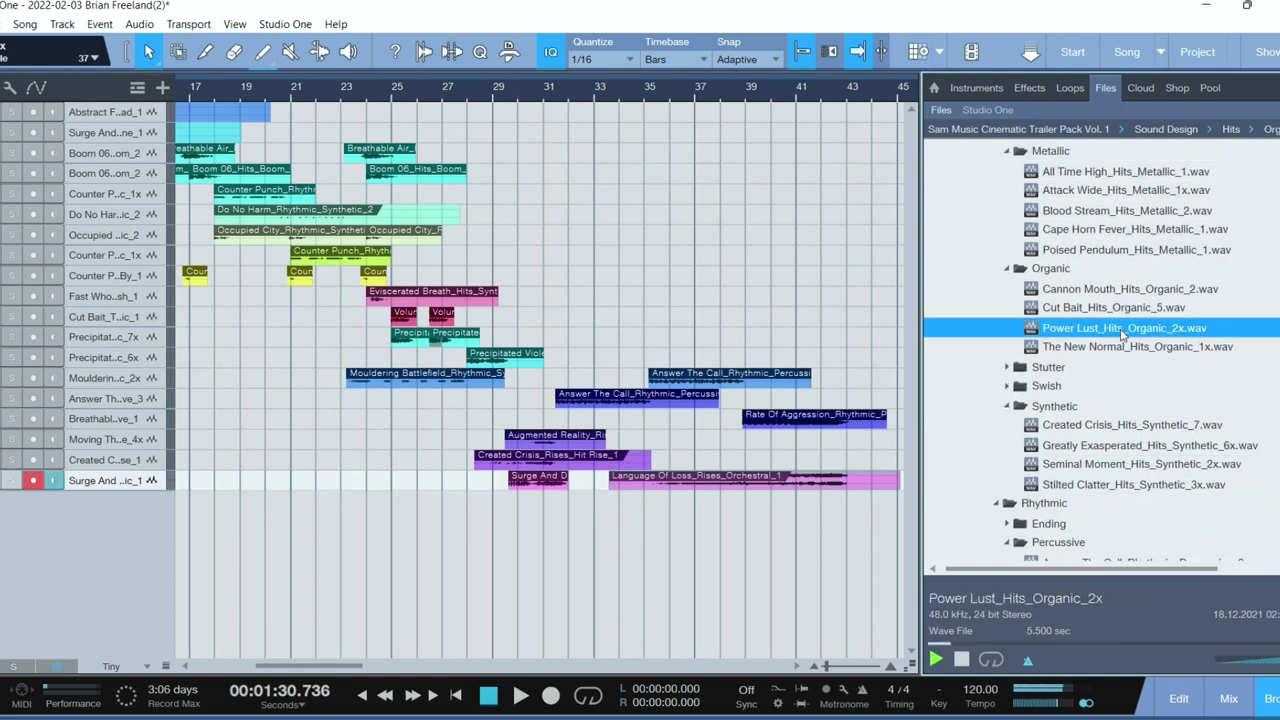
pyautogui.click(1122, 250)
# Preview the boom hits Rumble 01_Hits_Boom_2 and Fall On Your Sword_Hits_Boom_1, and expand the Beds folder
pyautogui.scroll(3, 1117, 373)
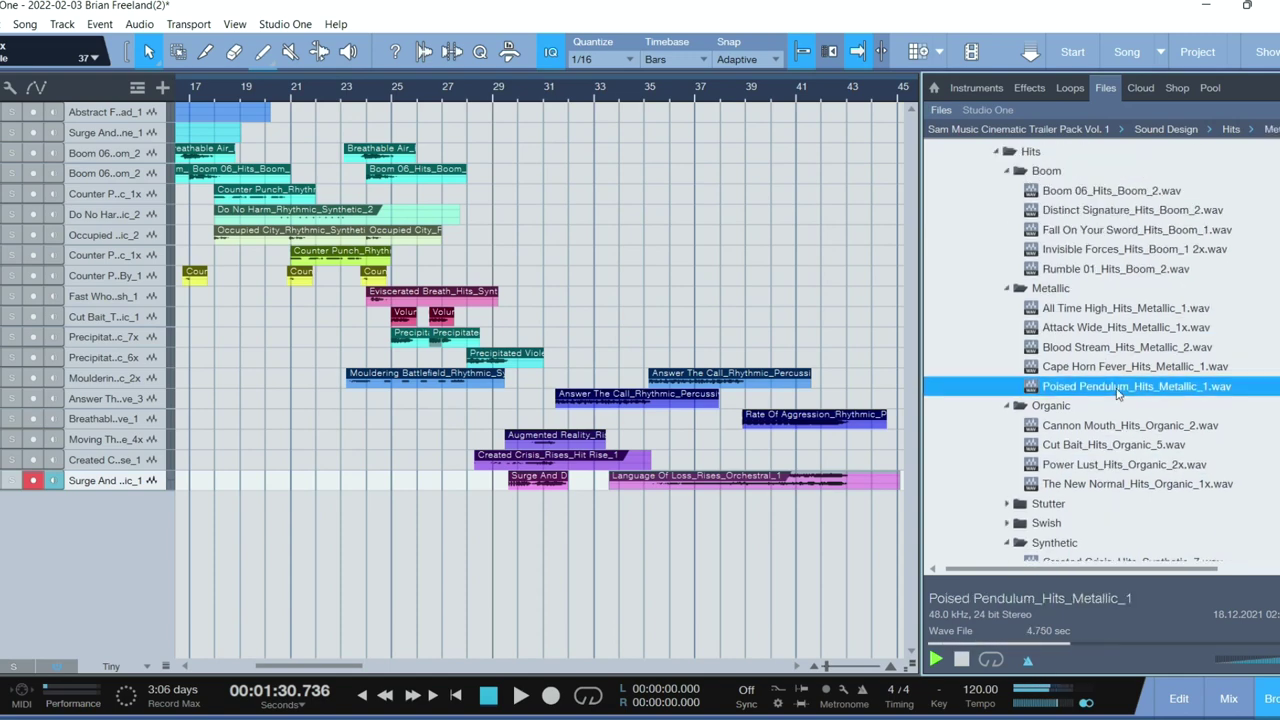
pyautogui.click(1122, 309)
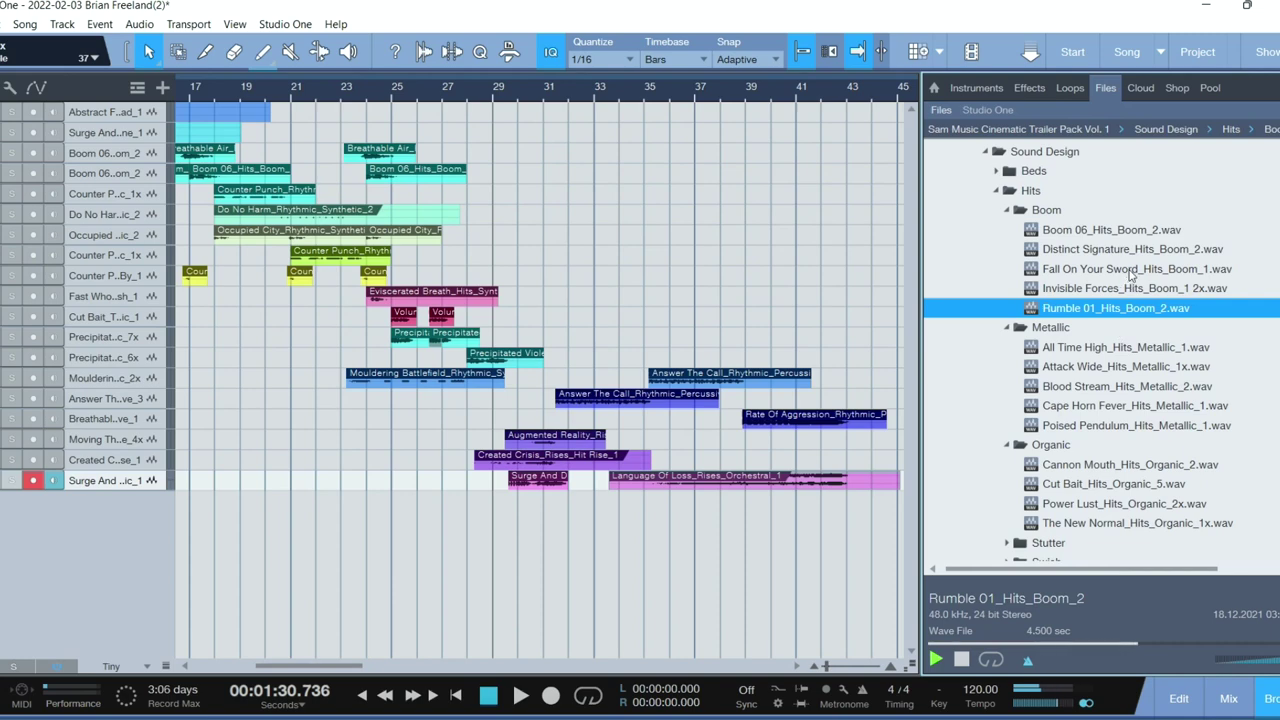
pyautogui.click(1132, 270)
pyautogui.scroll(1, 1131, 278)
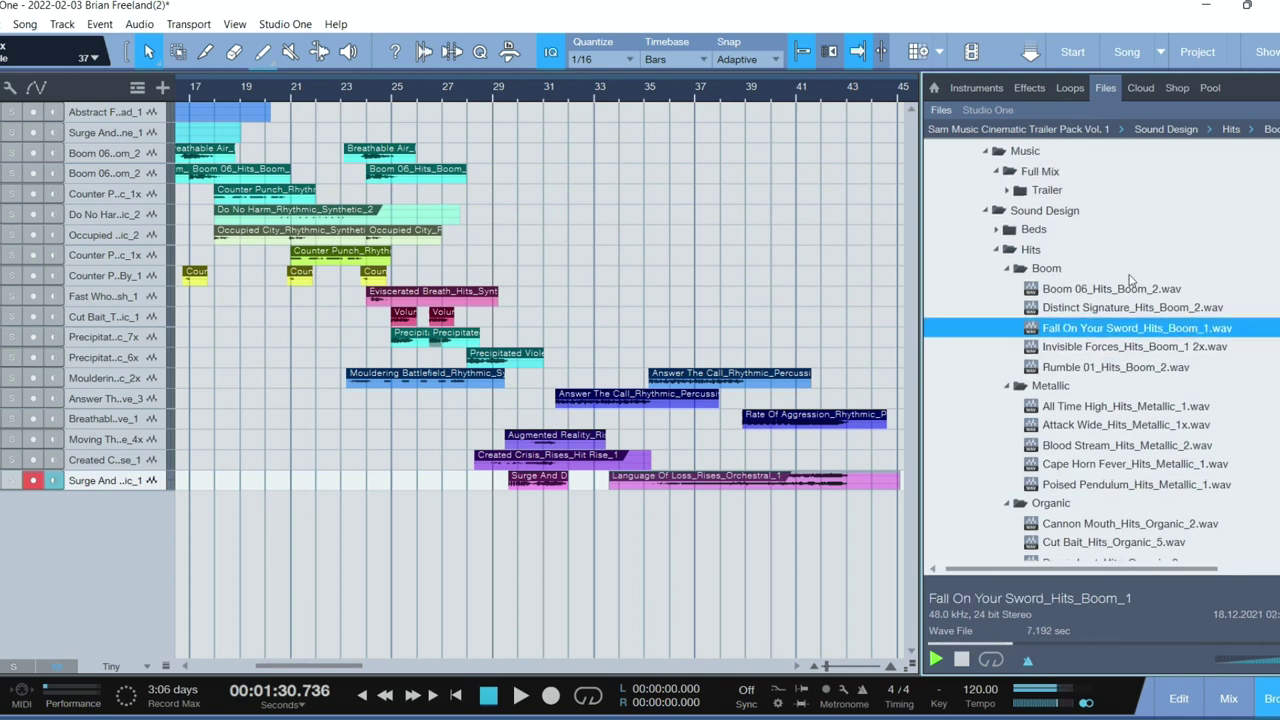
pyautogui.doubleClick(1034, 232)
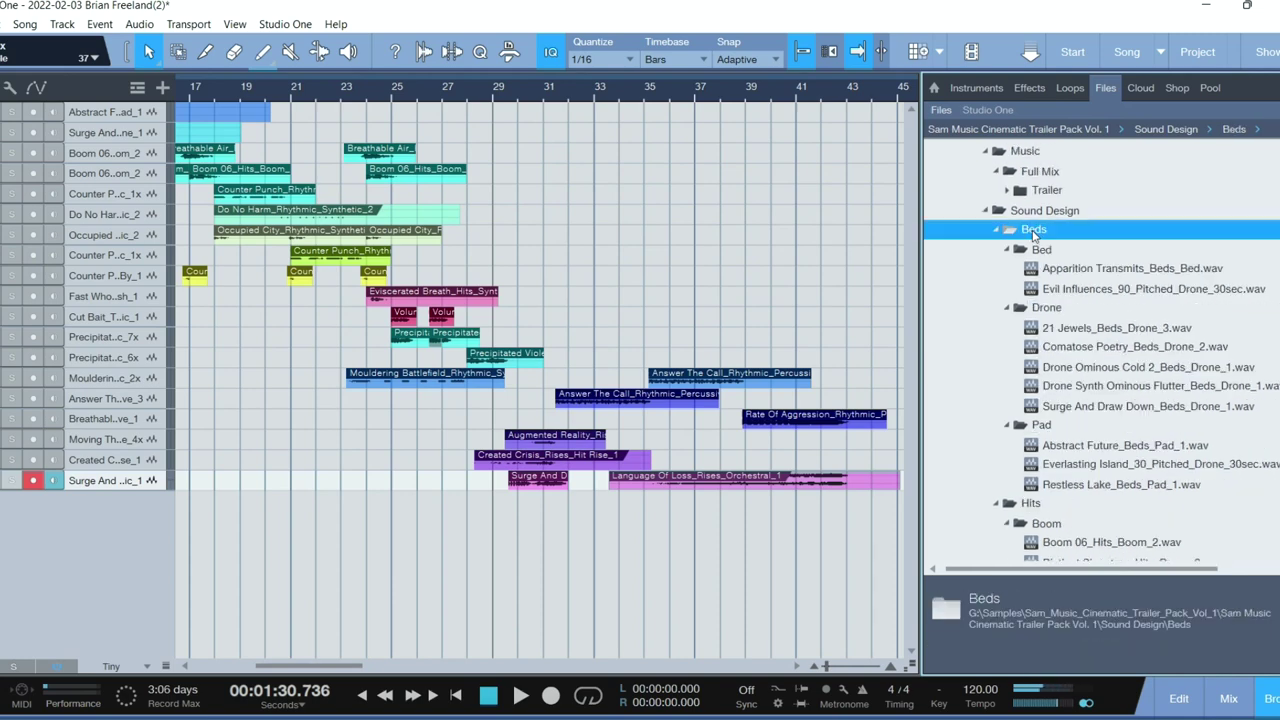
# Play the song arrangement and follow the playback through the later bars and lower tracks
pyautogui.press('space')
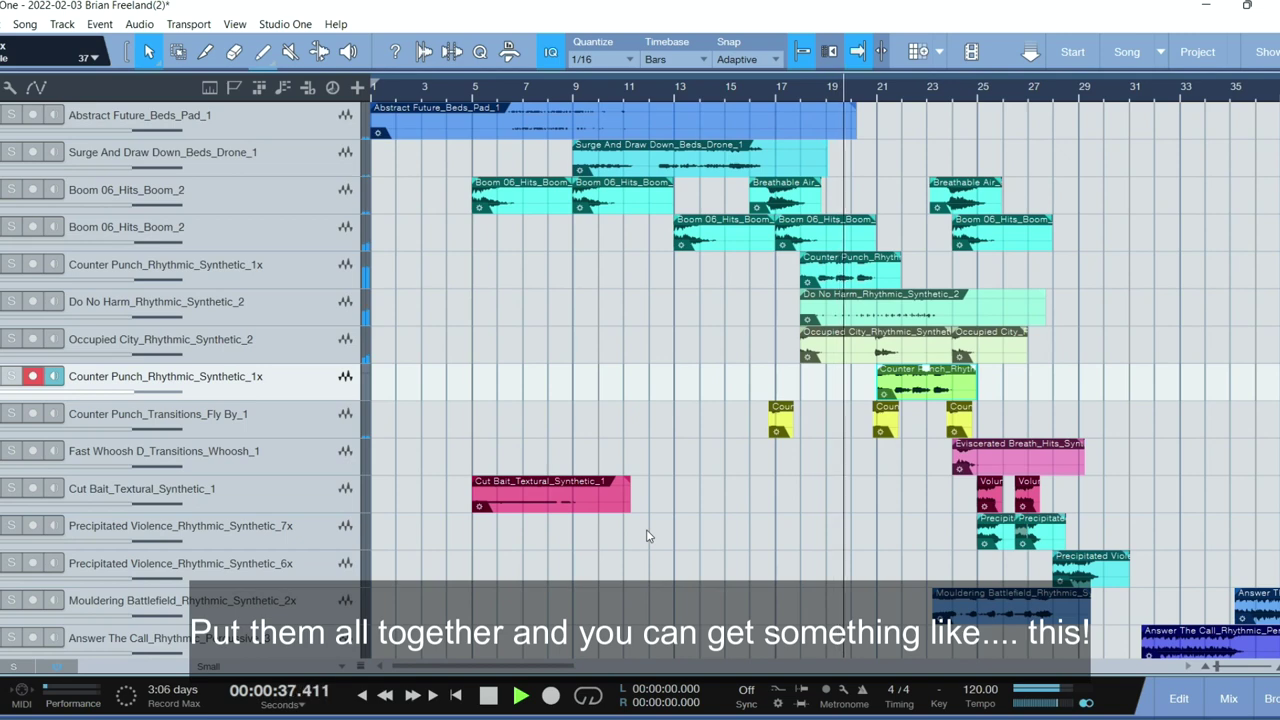
pyautogui.moveTo(516, 667); pyautogui.dragTo(588, 677)
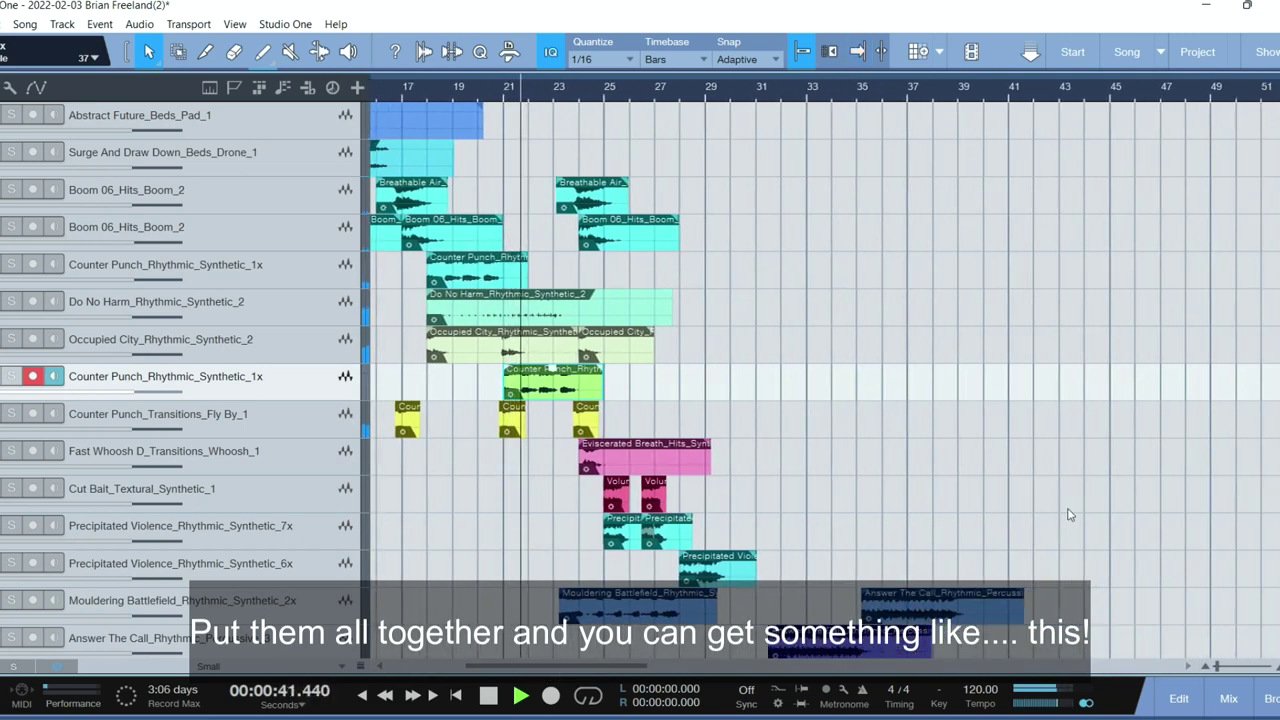
pyautogui.scroll(-1, 1103, 501)
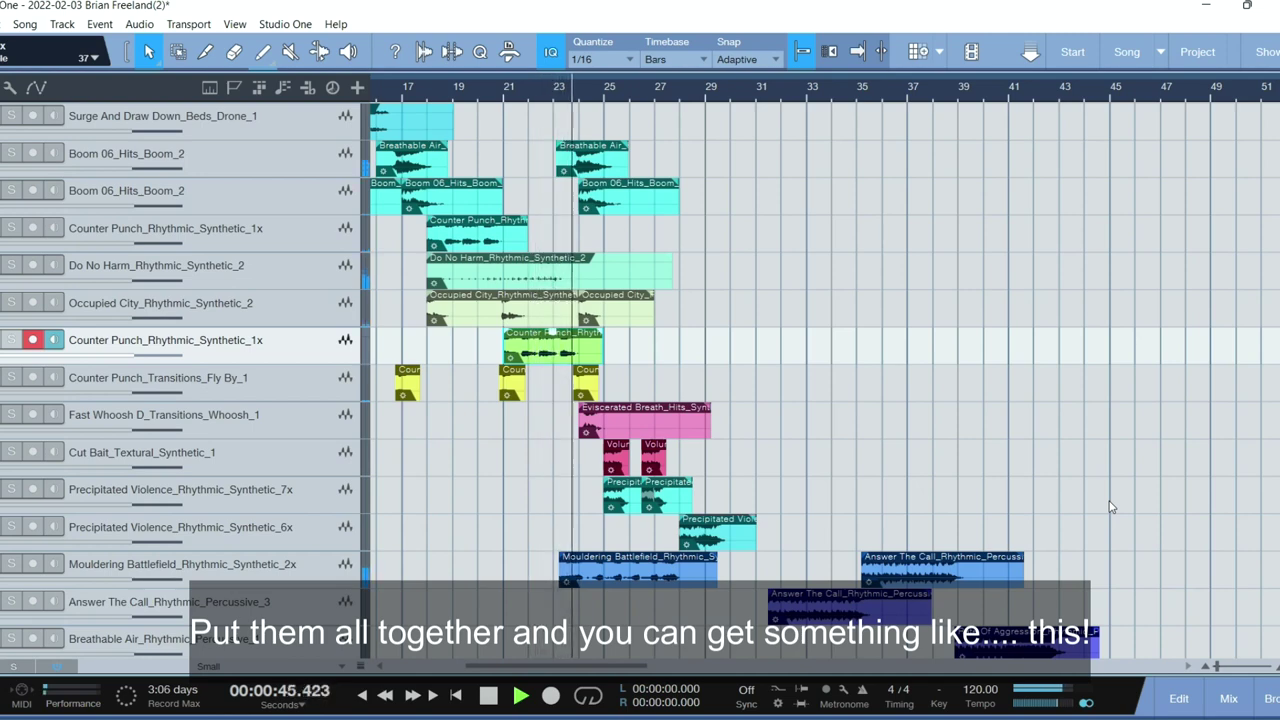
pyautogui.scroll(-1, 1110, 507)
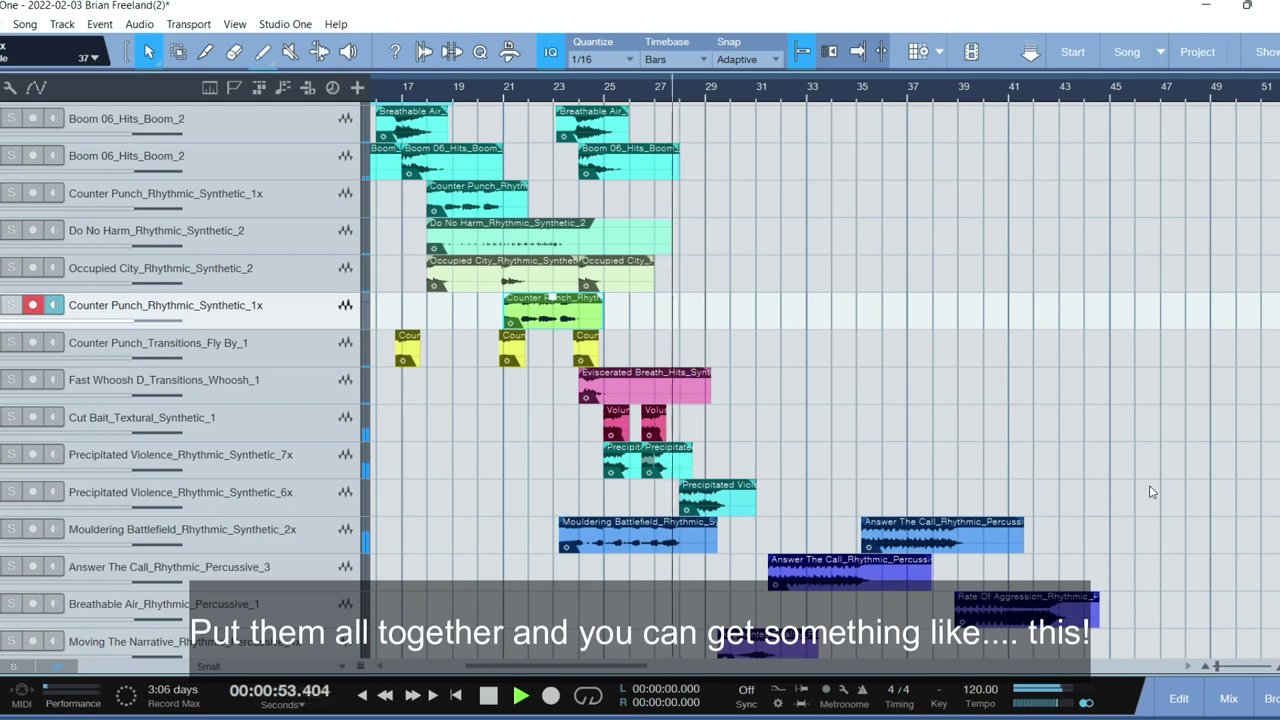
pyautogui.scroll(-3, 1149, 485)
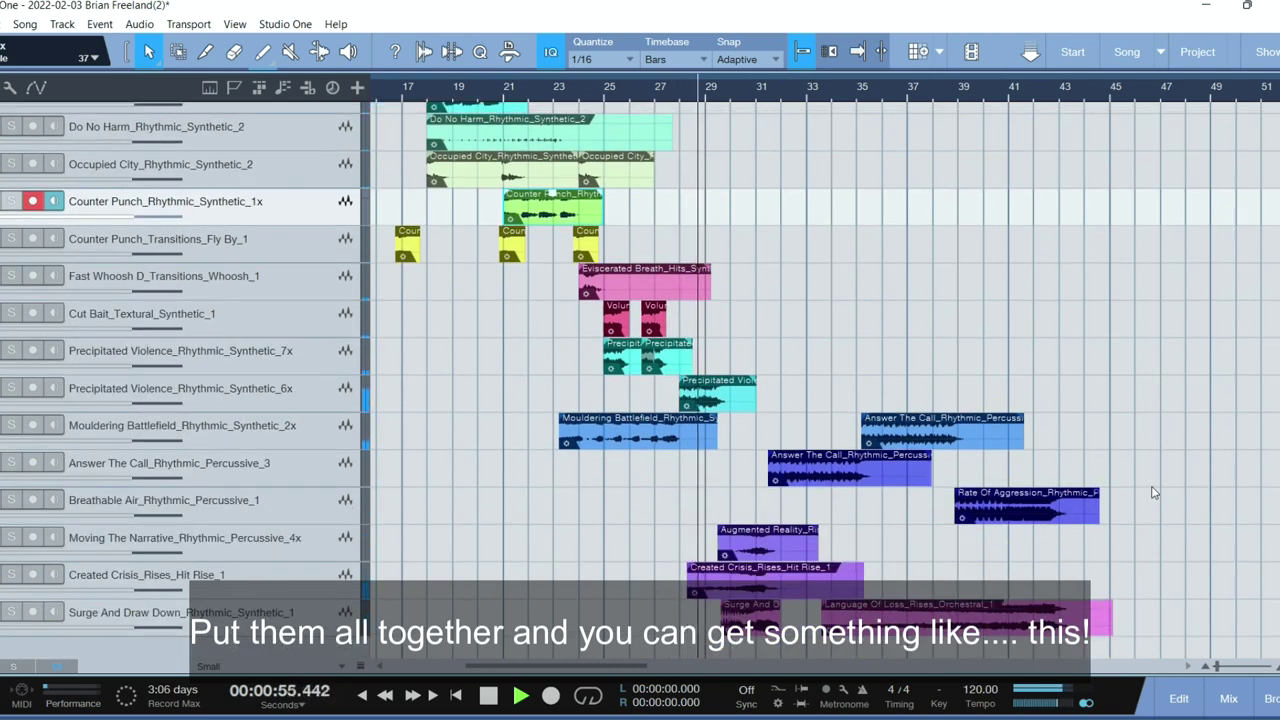